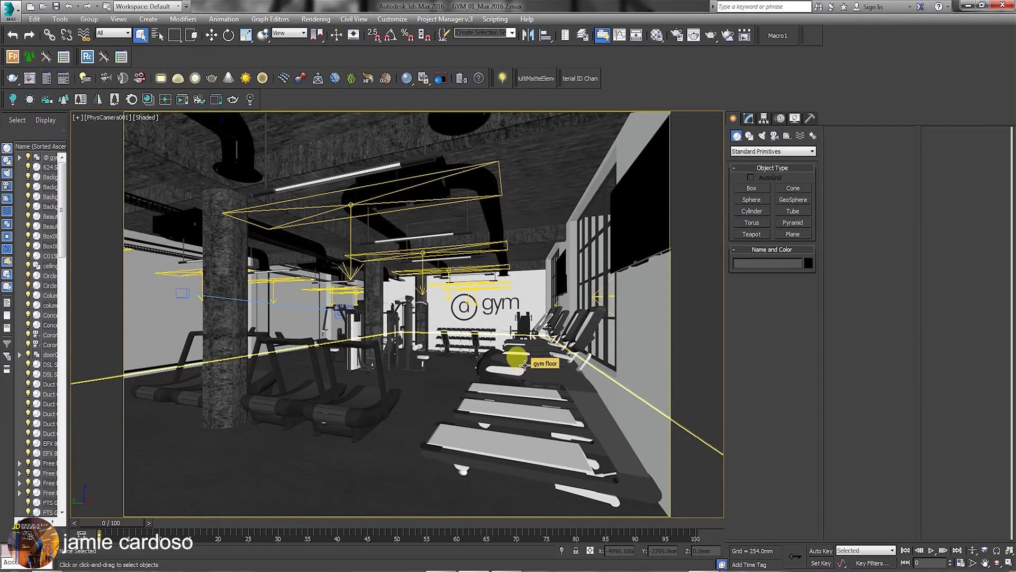
Step: Launch Project Manager v.3 and add the seven Gym 2 project folders to its Models library
left_click(444, 19)
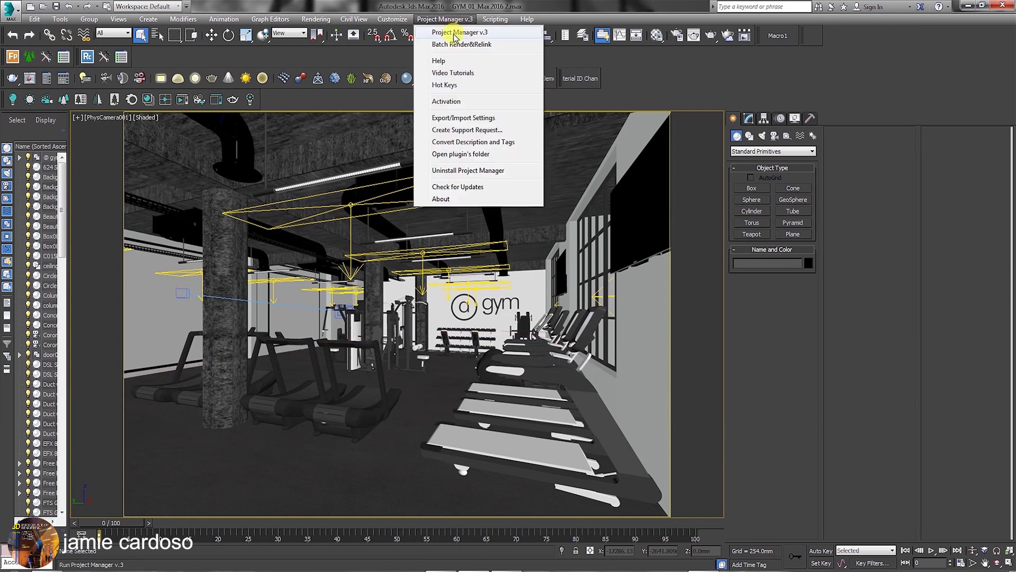
left_click(454, 33)
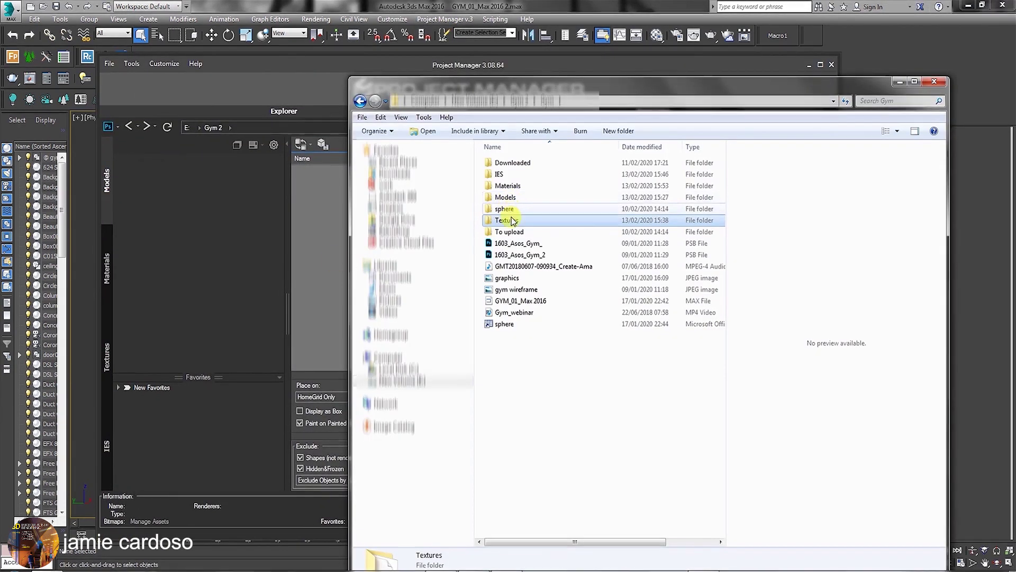
left_click(509, 233)
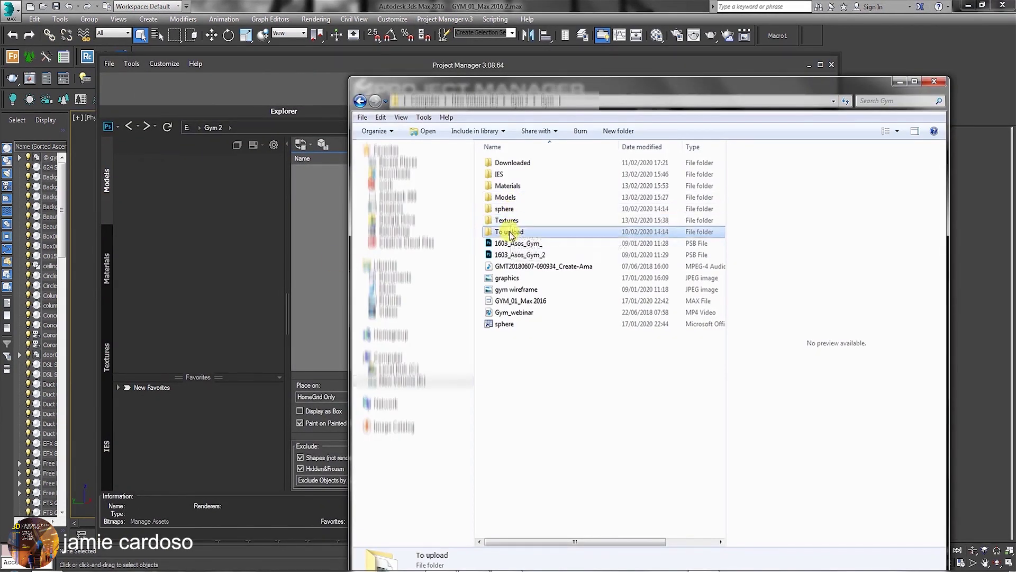
left_click(511, 165, "shift")
left_click_drag(513, 171, 171, 192)
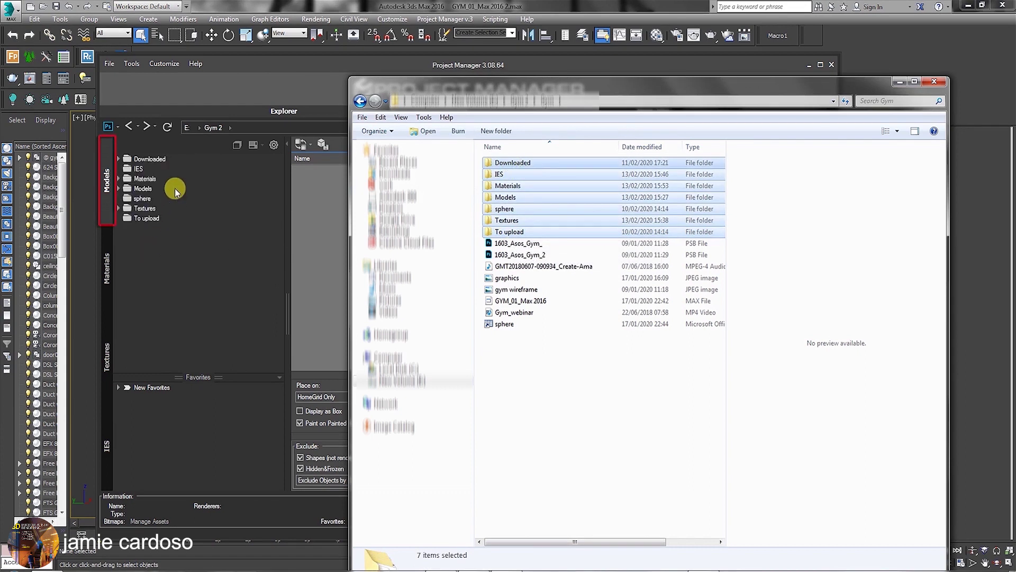
left_click(207, 205)
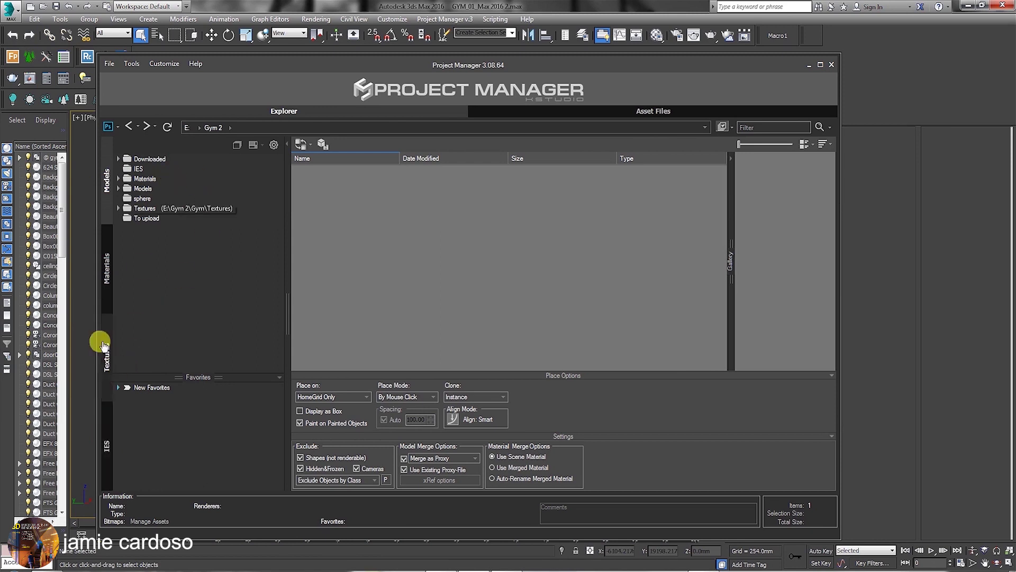
Step: Check the library tabs, then add the Materials folder to the Materials library
left_click(104, 271)
left_click(108, 370)
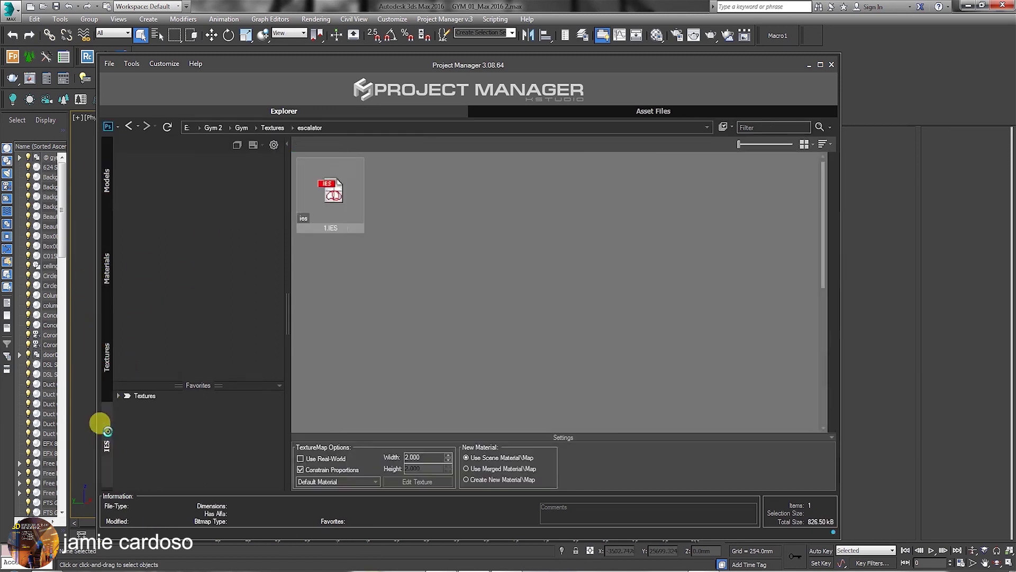
left_click(106, 445)
left_click(106, 268)
left_click(106, 188)
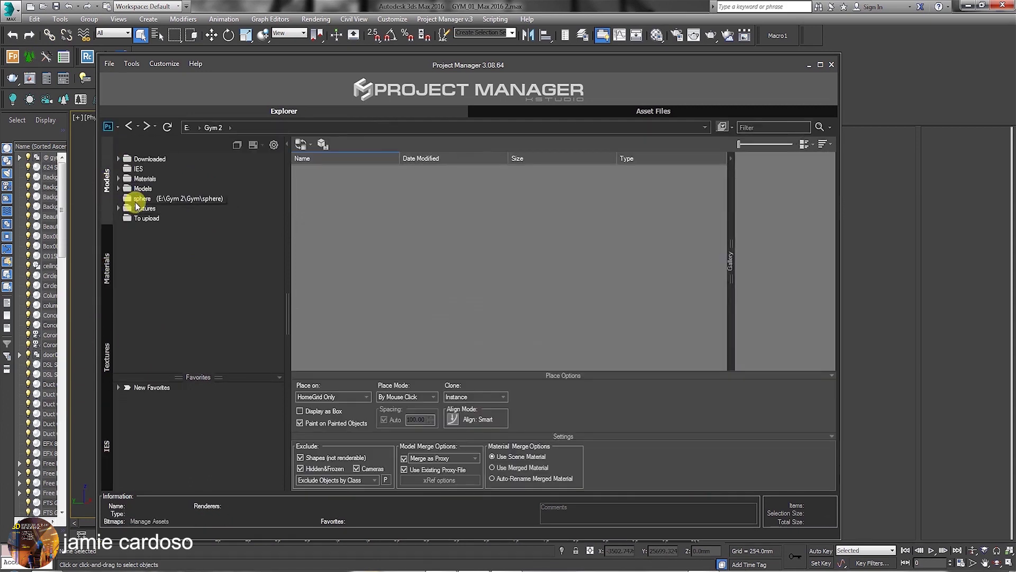
left_click(107, 269)
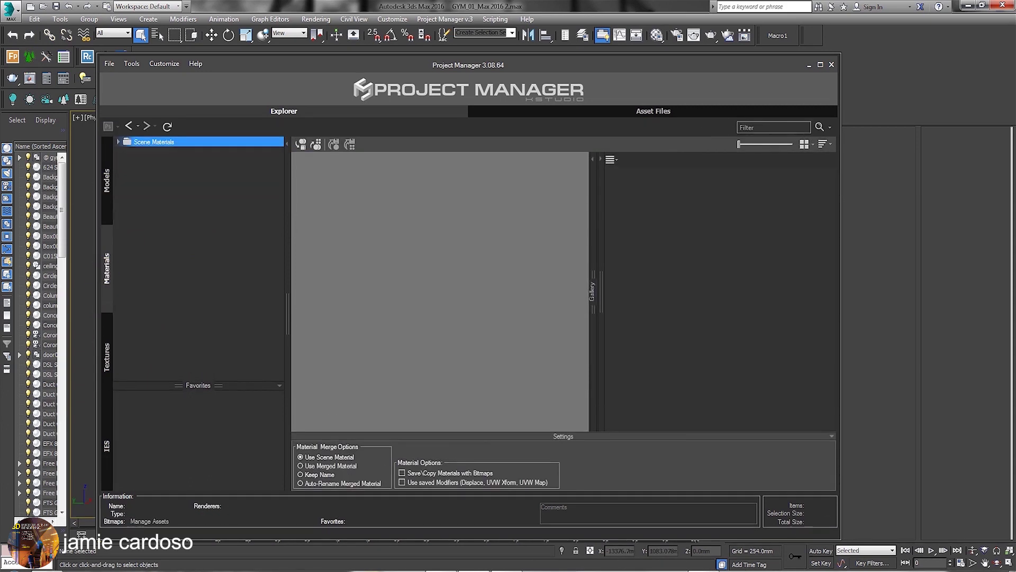
key("alt+Tab")
left_click_drag(523, 186, 154, 245)
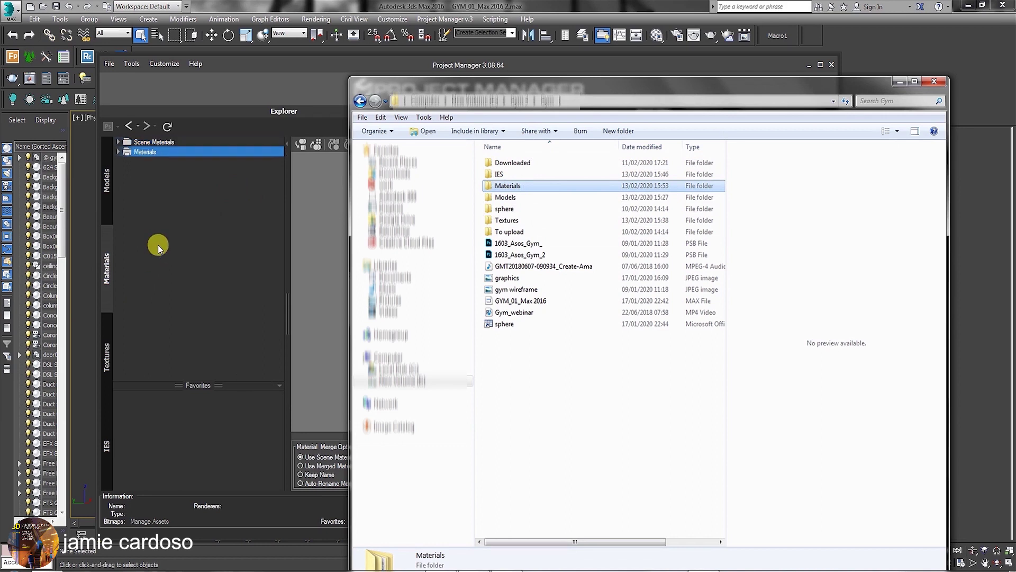
Step: Add the Textures folder and the IES folder to their matching libraries
left_click(108, 354)
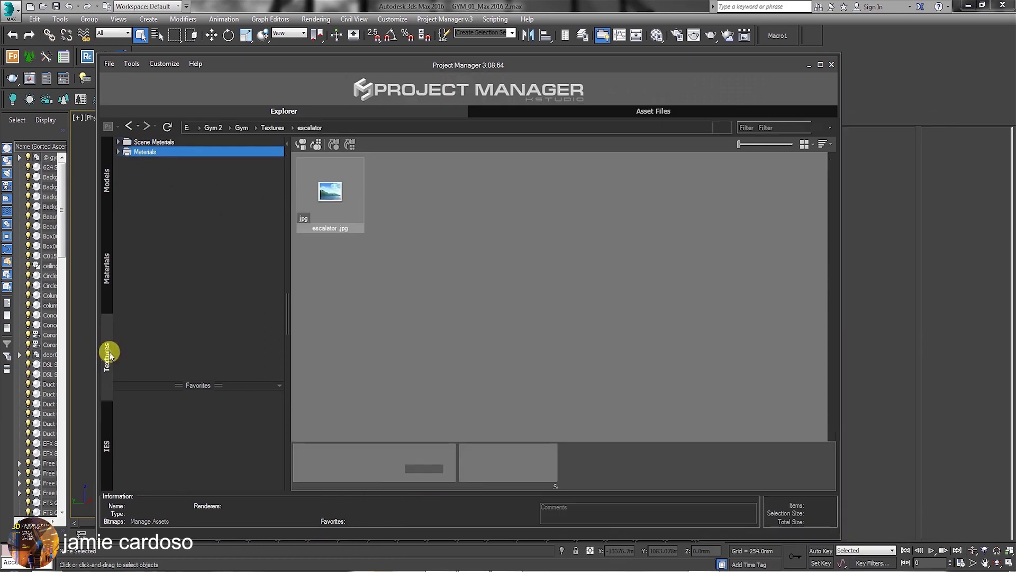
key("alt+Tab")
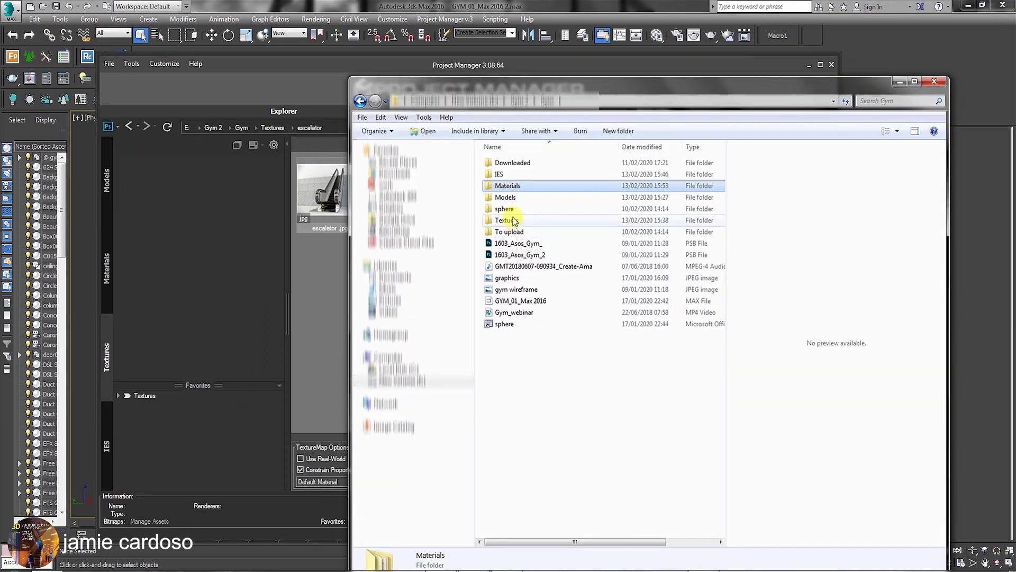
left_click_drag(387, 218, 107, 445)
left_click(212, 127)
key("alt+Tab")
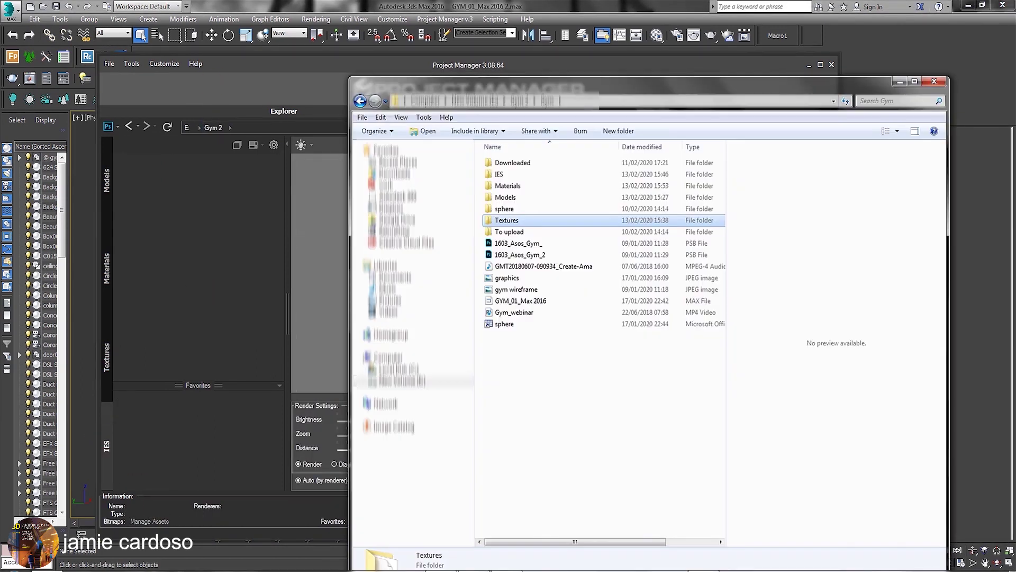
left_click_drag(500, 174, 181, 172)
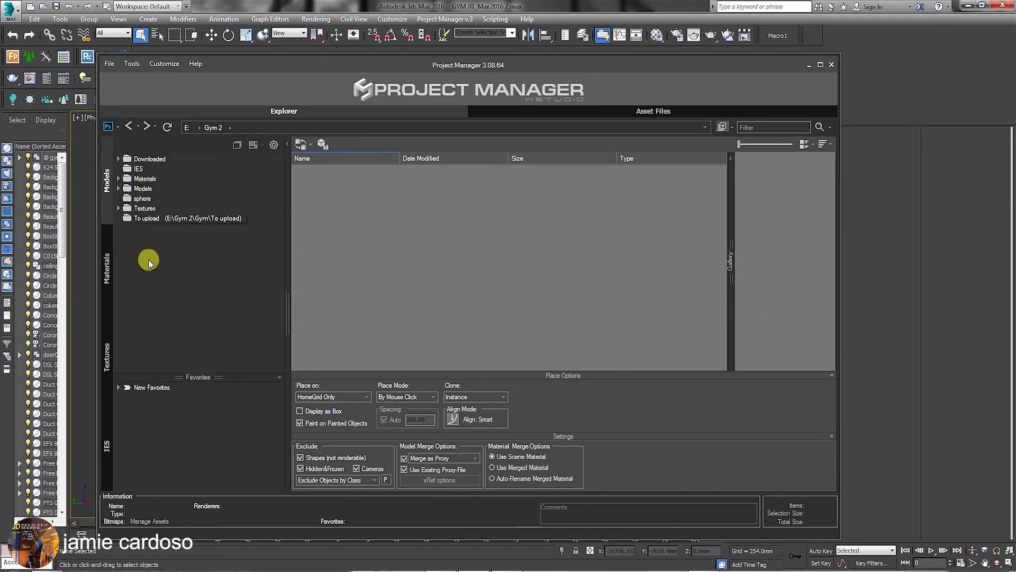
Step: Browse the sphere, Downloaded and To upload folders, ending in Models with its subfolders expanded
left_click(142, 199)
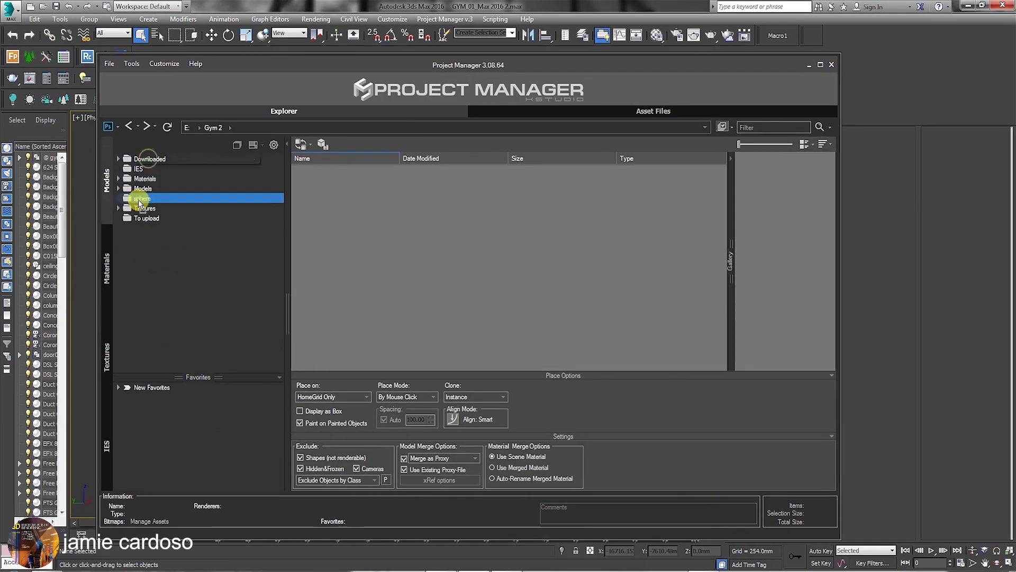
left_click(146, 161)
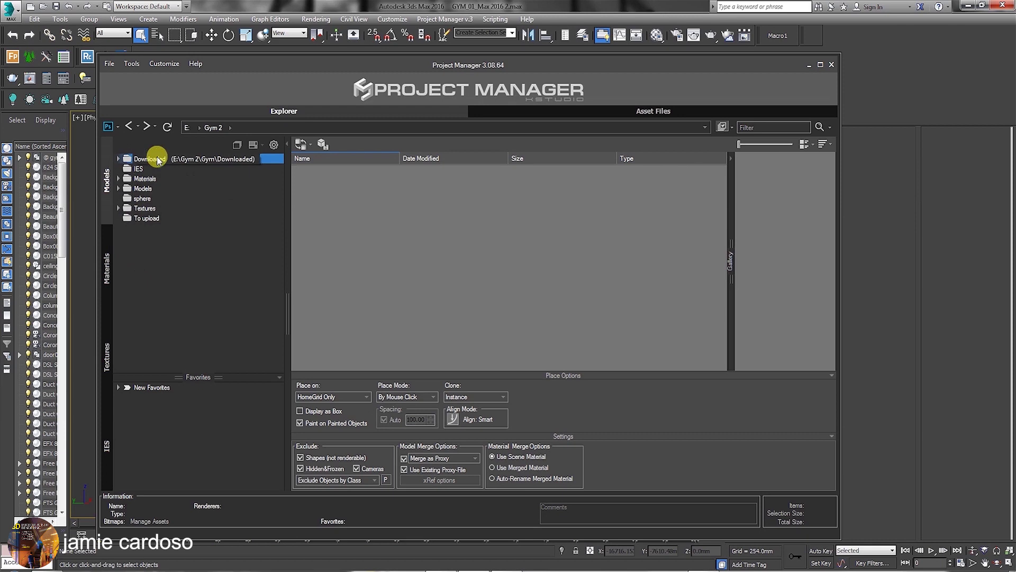
left_click(151, 189)
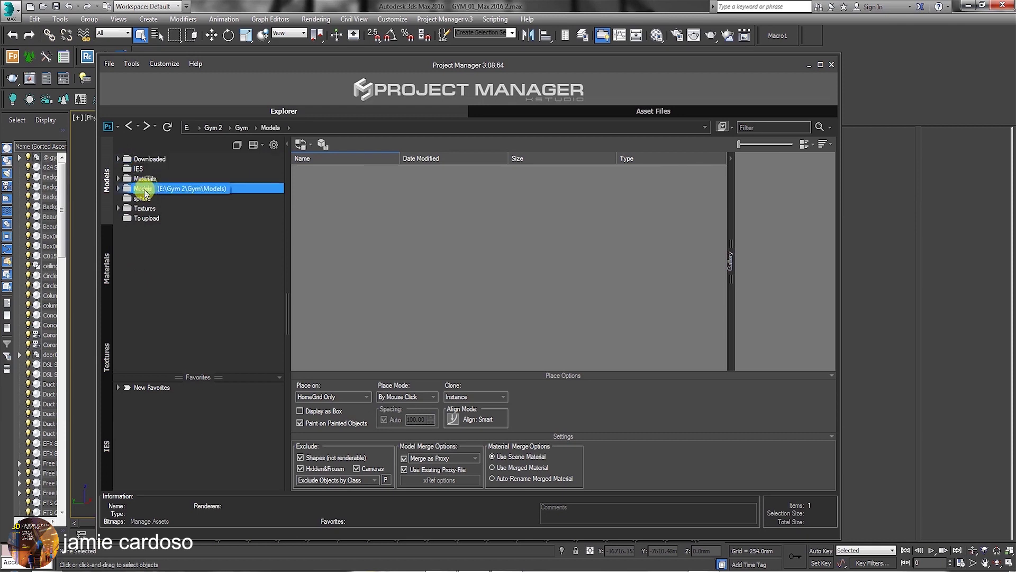
left_click(151, 216)
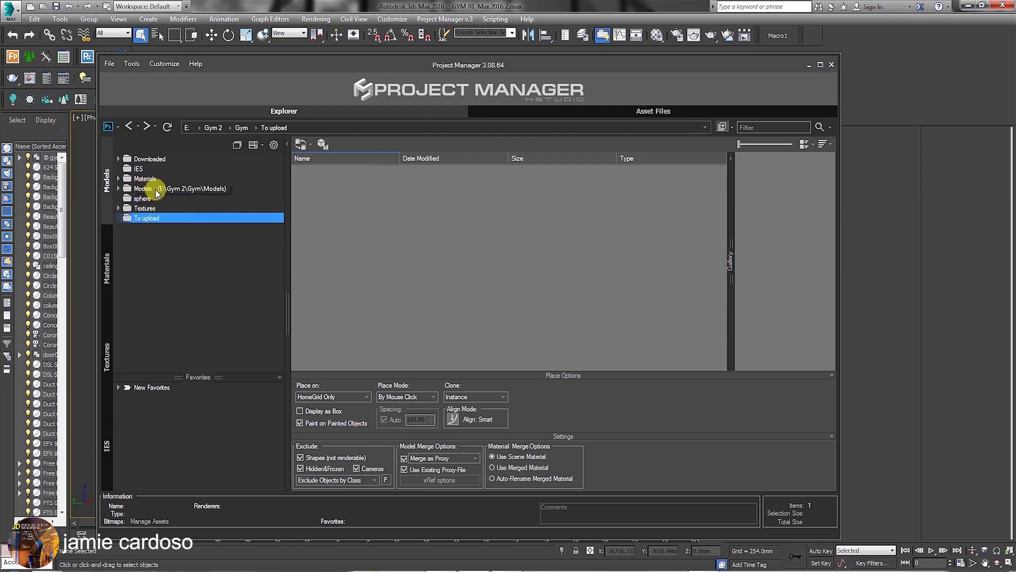
left_click(149, 189)
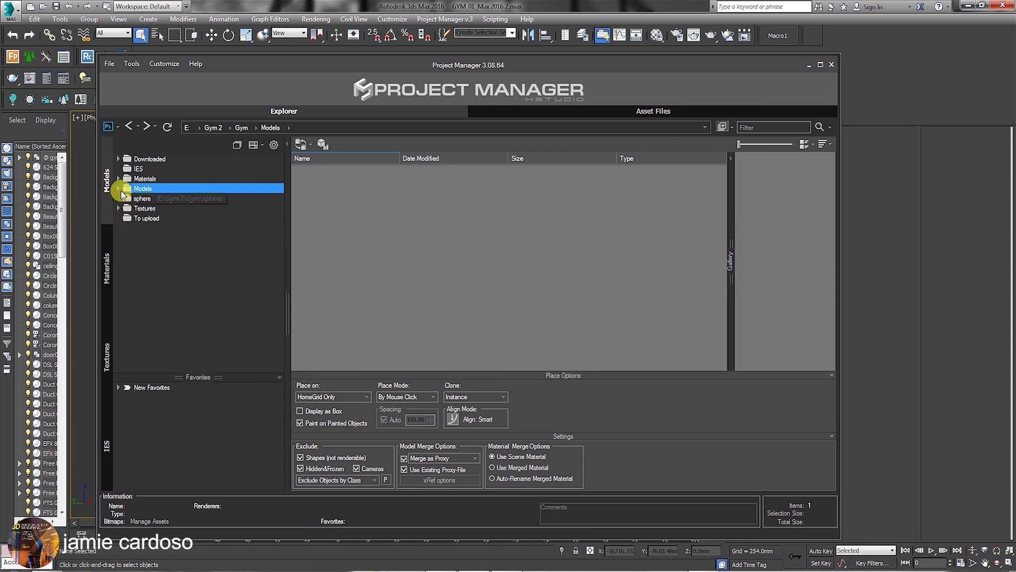
left_click(119, 189)
Step: Open the escalator folder, then select all four model subfolders from escalator to trestle_vintage
left_click(156, 199)
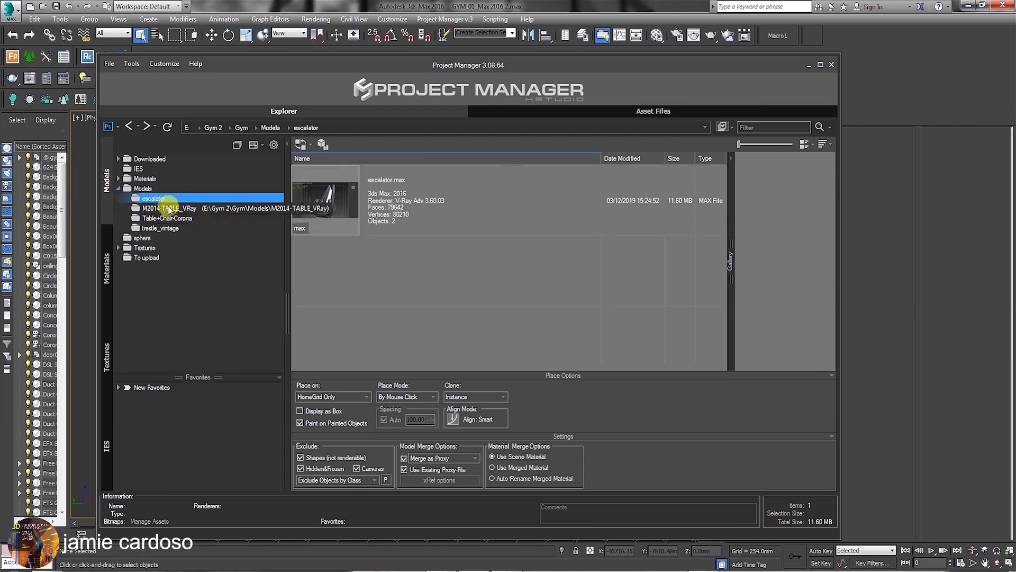
left_click(159, 219, "shift")
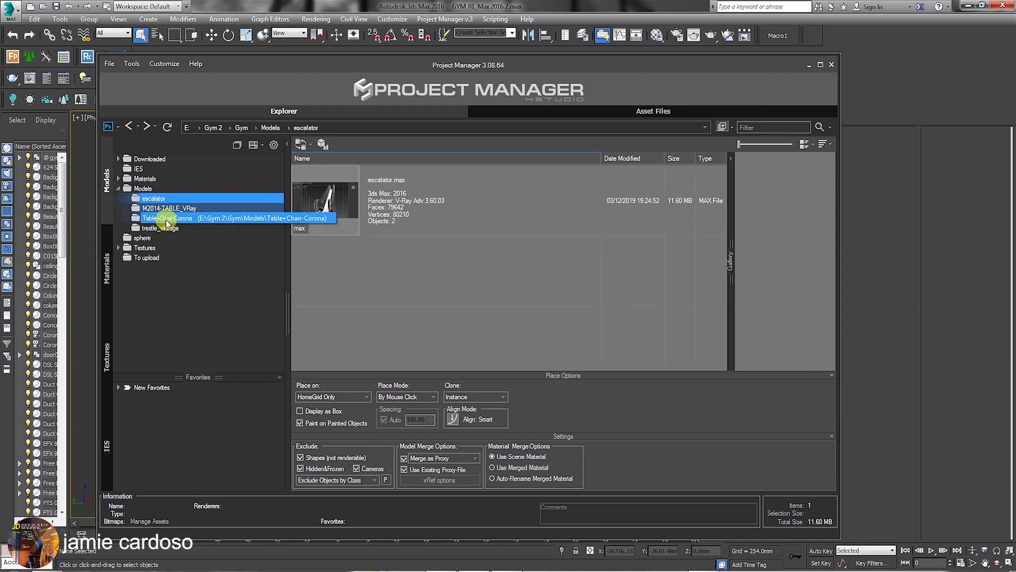
left_click(154, 198)
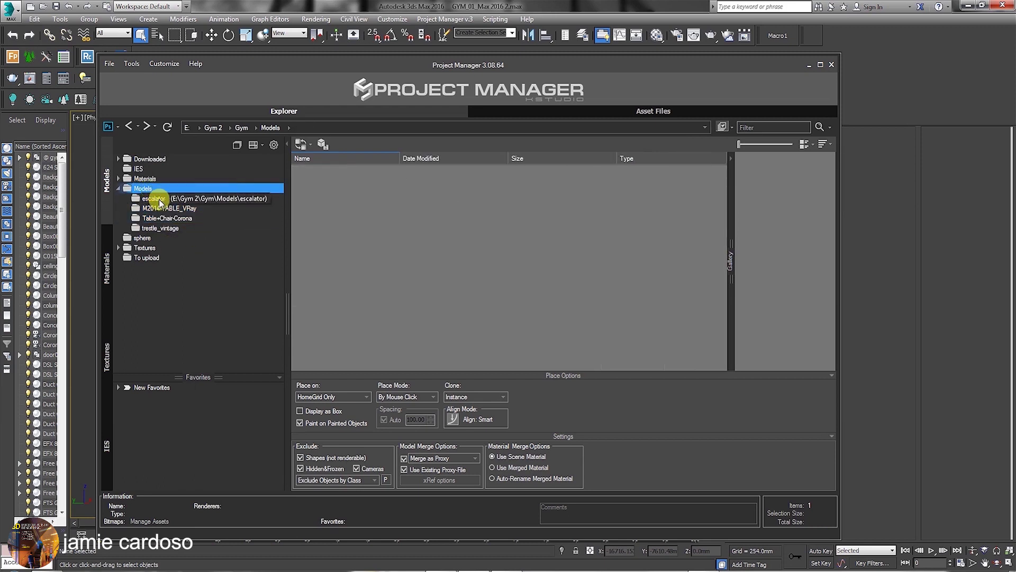
left_click(164, 228, "shift")
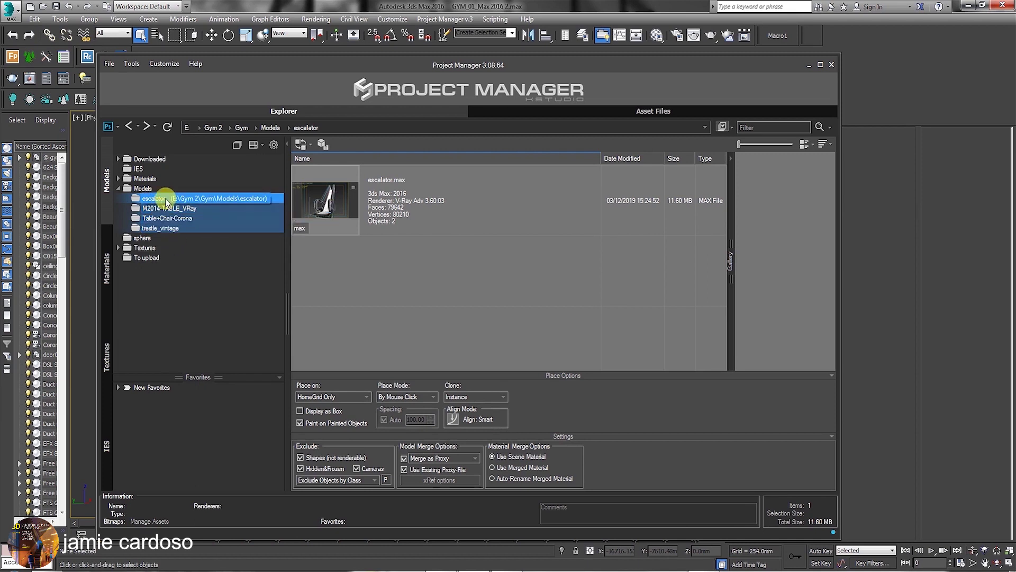
right_click(165, 200)
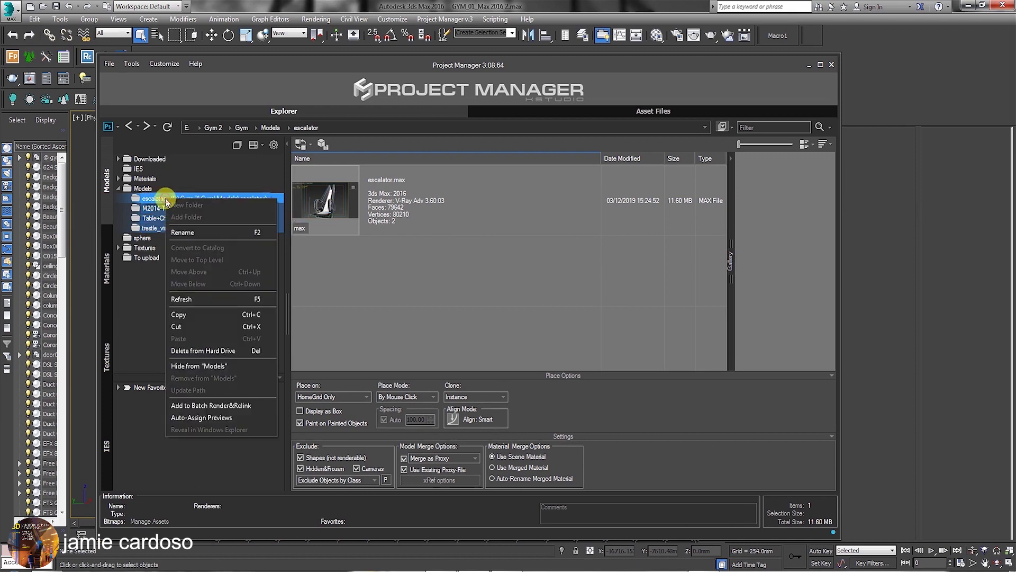
Step: Copy the four model folders into a new New Catalog and open Table+Chair-Corona inside it
left_click(200, 314)
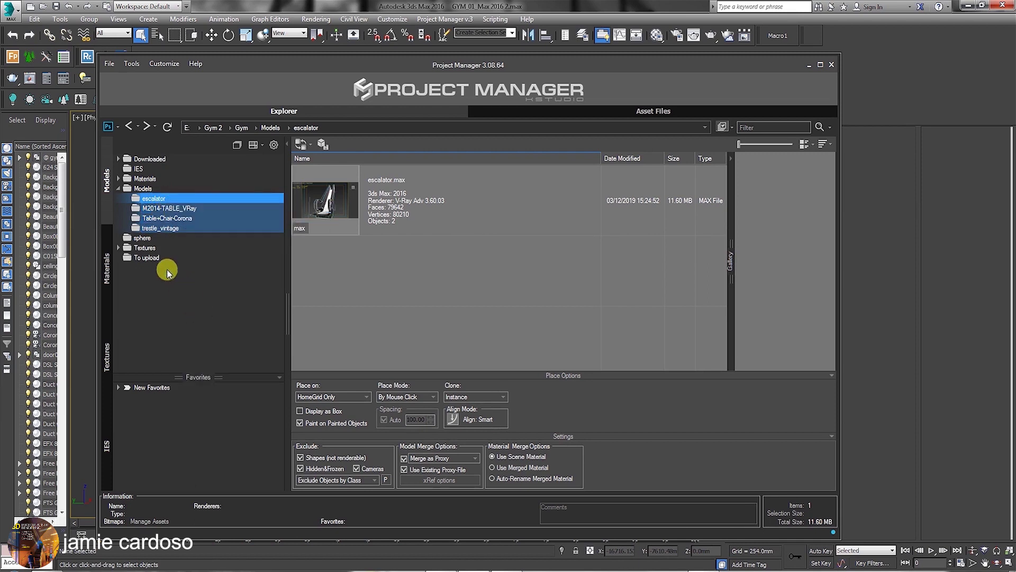
right_click(143, 281)
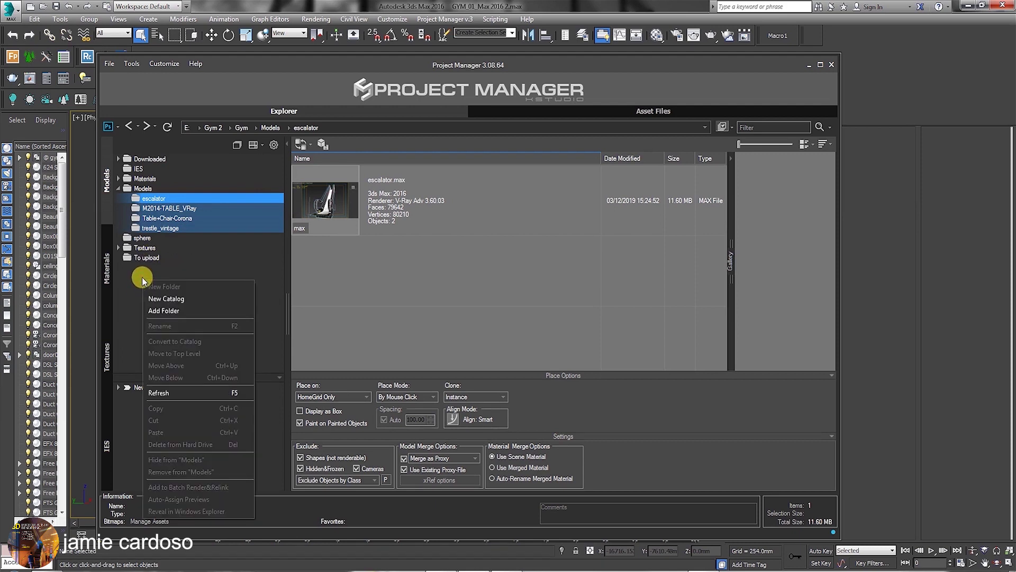
left_click(169, 299)
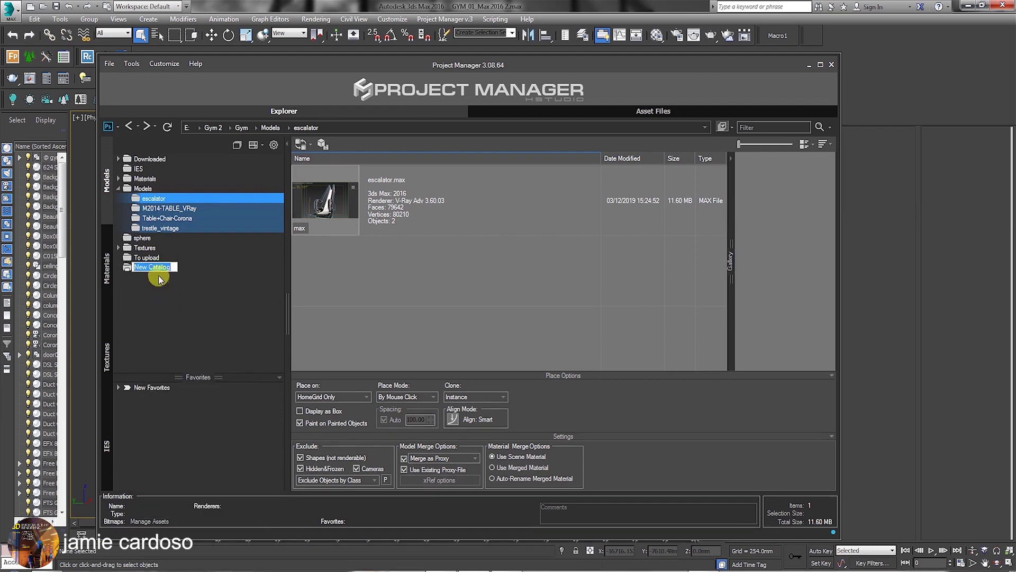
right_click(154, 270)
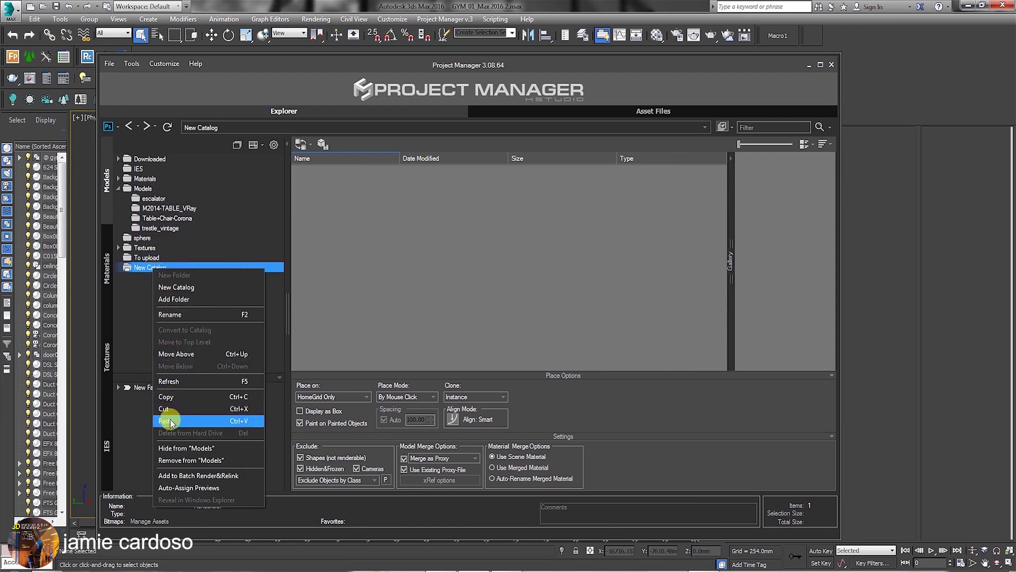
left_click(167, 421)
left_click(119, 267)
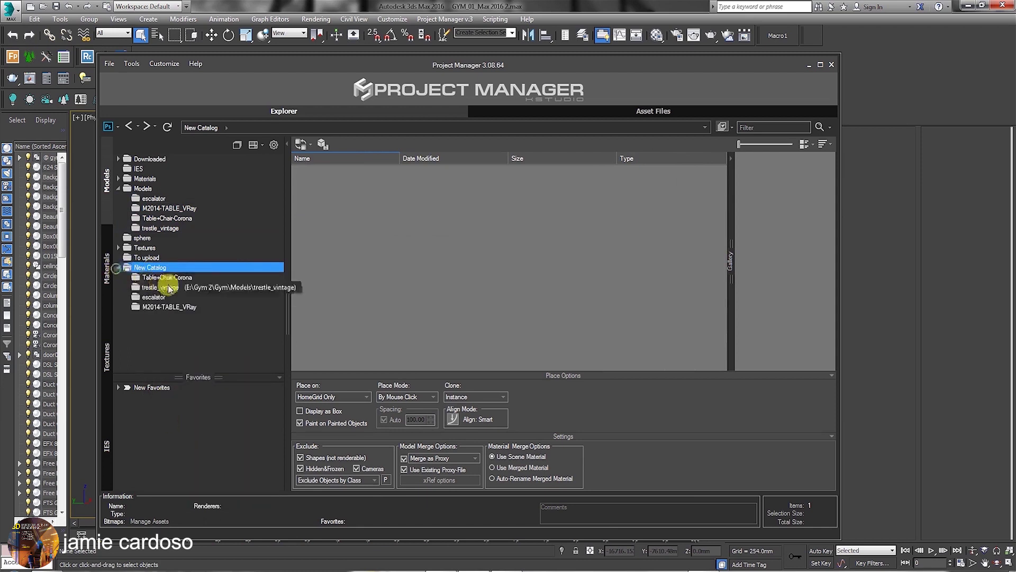
left_click(129, 279)
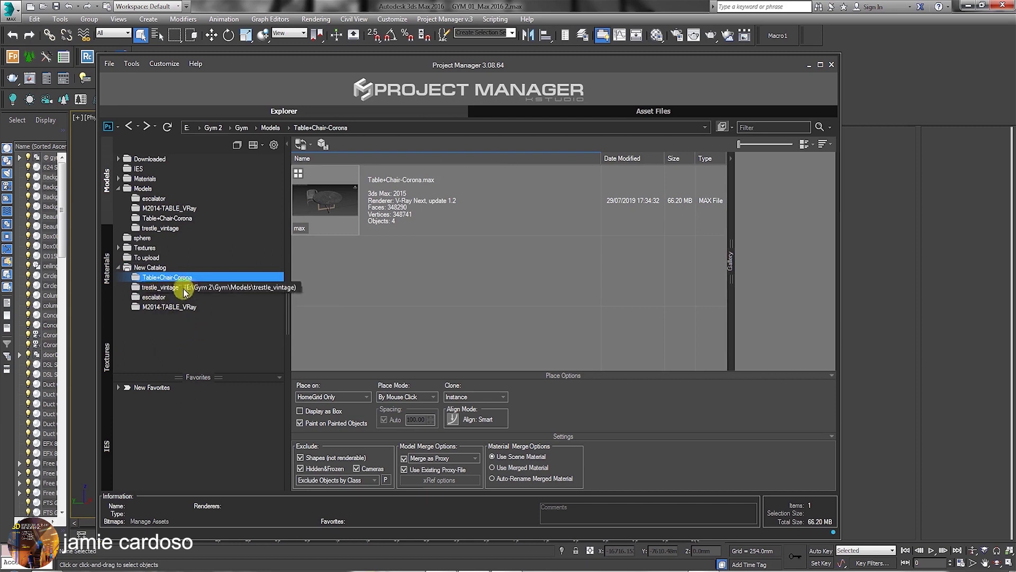
Step: Select escalator, M2014-TABLE_VRay and trestle_vintage and hide only those folders from Models
left_click(160, 288)
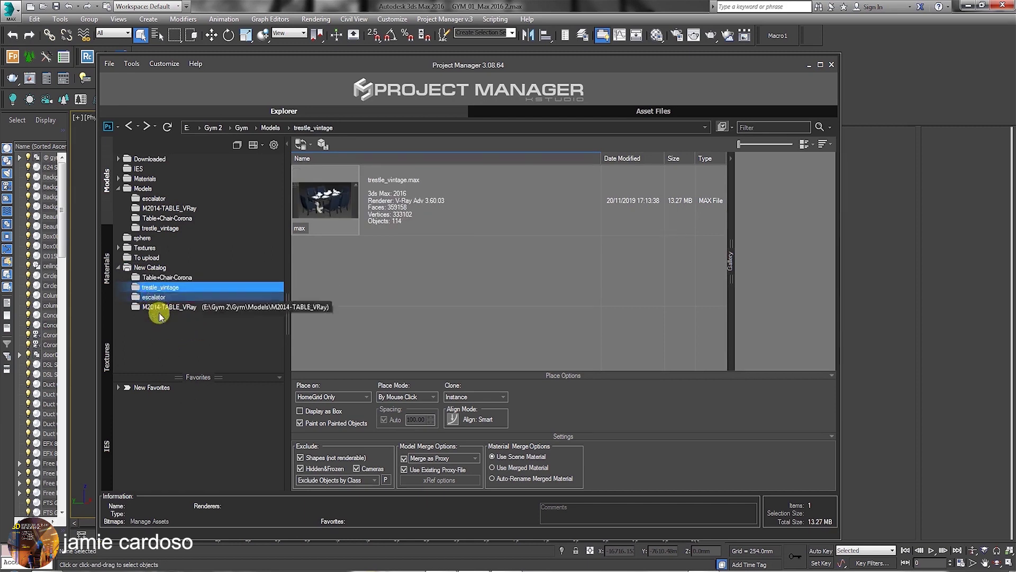
left_click(160, 308, "shift")
right_click(156, 287)
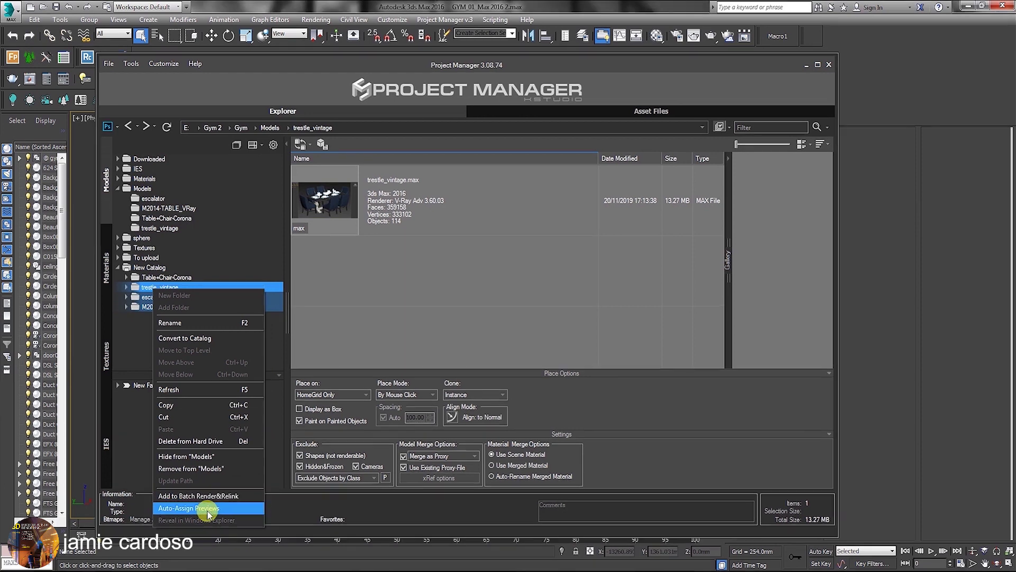
left_click(191, 457)
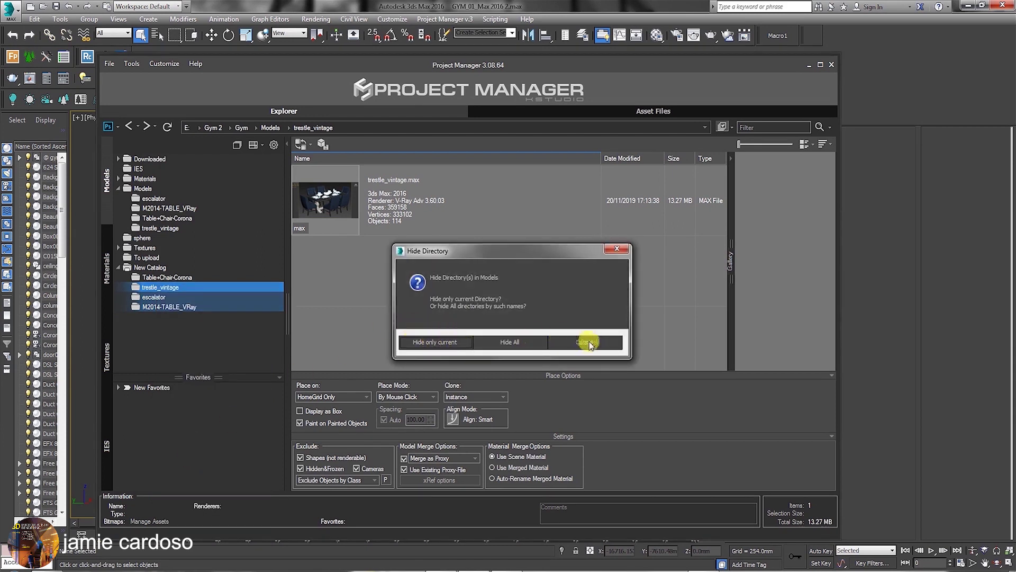
left_click(435, 341)
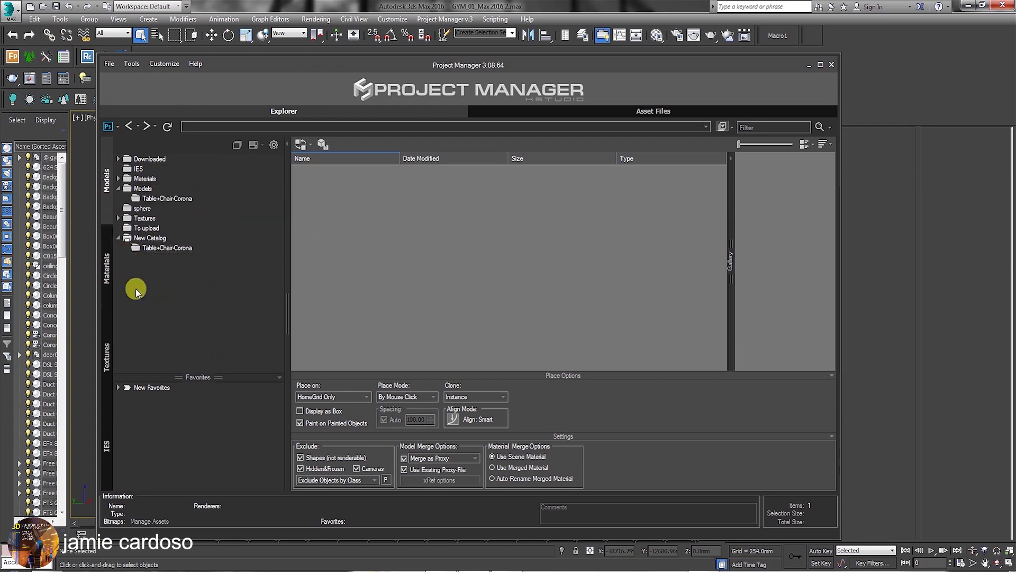
Step: Remove the three folders from Common Settings' Hidden Directories list so they reappear
double_click(132, 248)
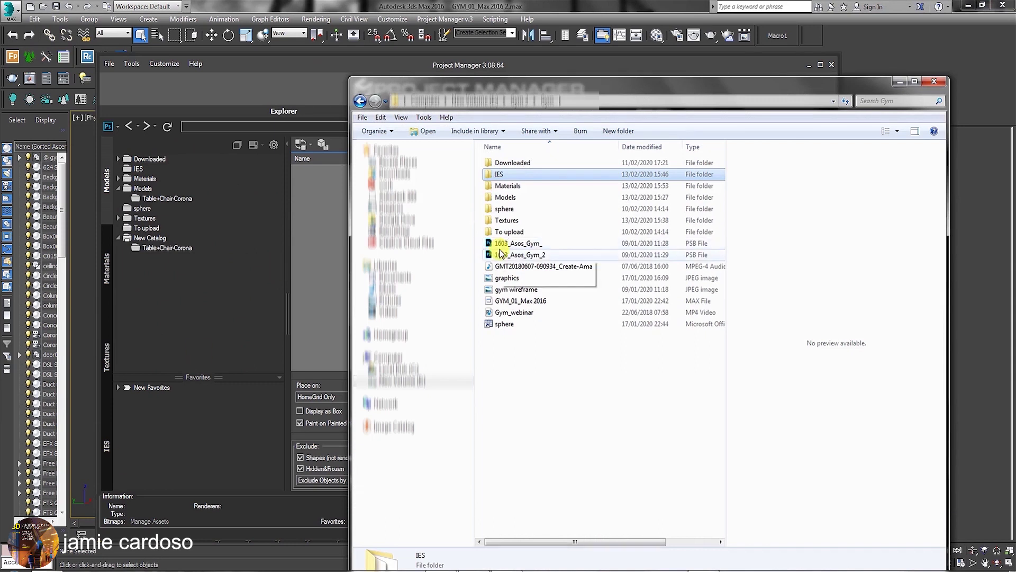
left_click(143, 249)
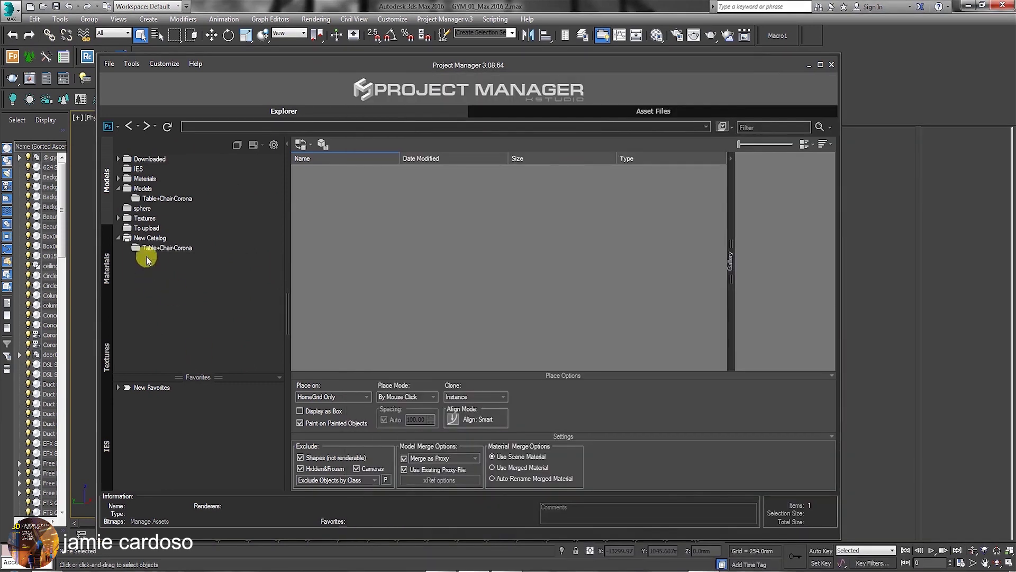
left_click(272, 145)
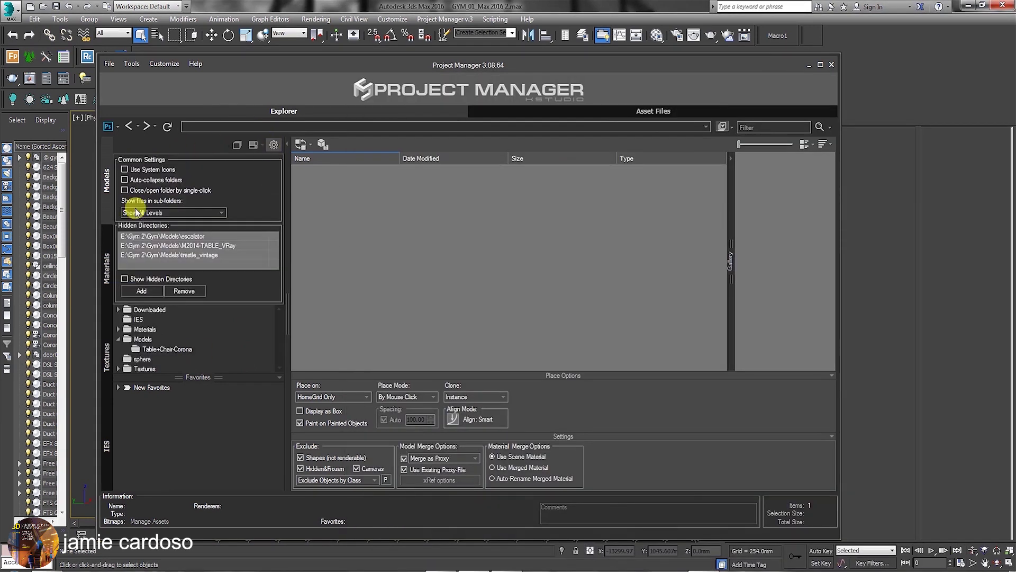
mouse_move(136, 236)
left_mouse_down()
mouse_move(144, 263)
mouse_move(147, 237)
left_mouse_up()
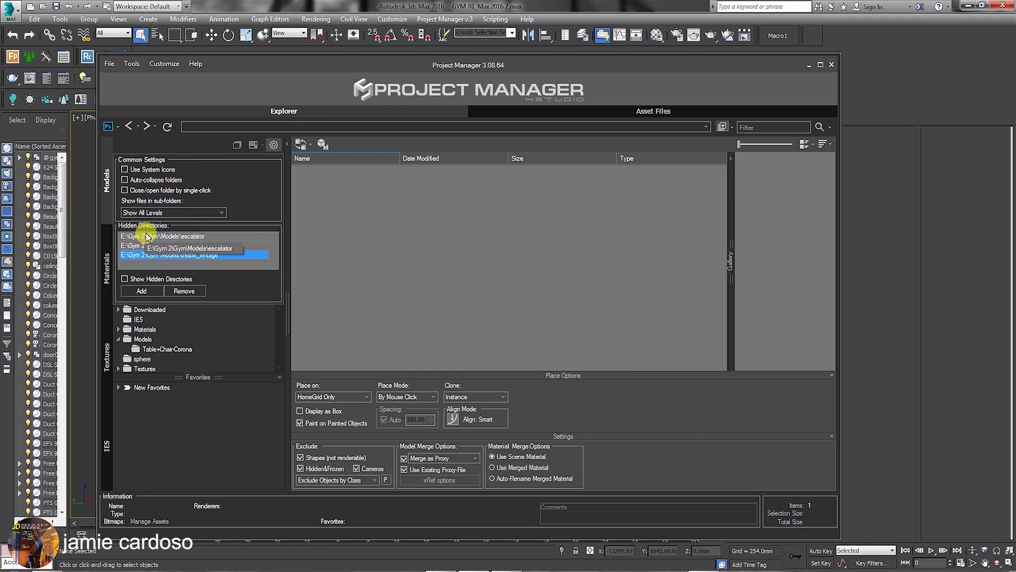
left_click(174, 256, "shift")
left_click(183, 291)
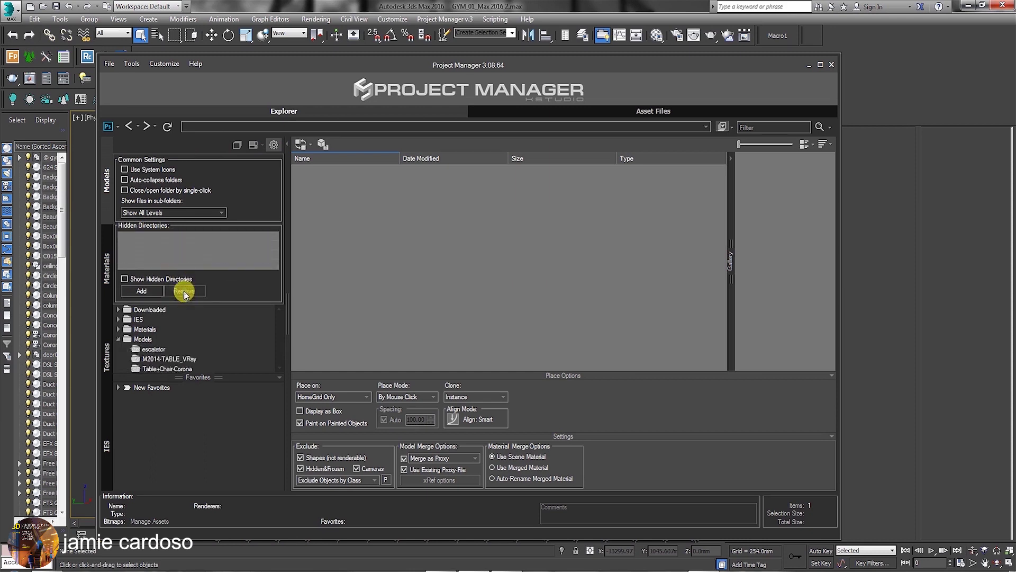
left_click(274, 145)
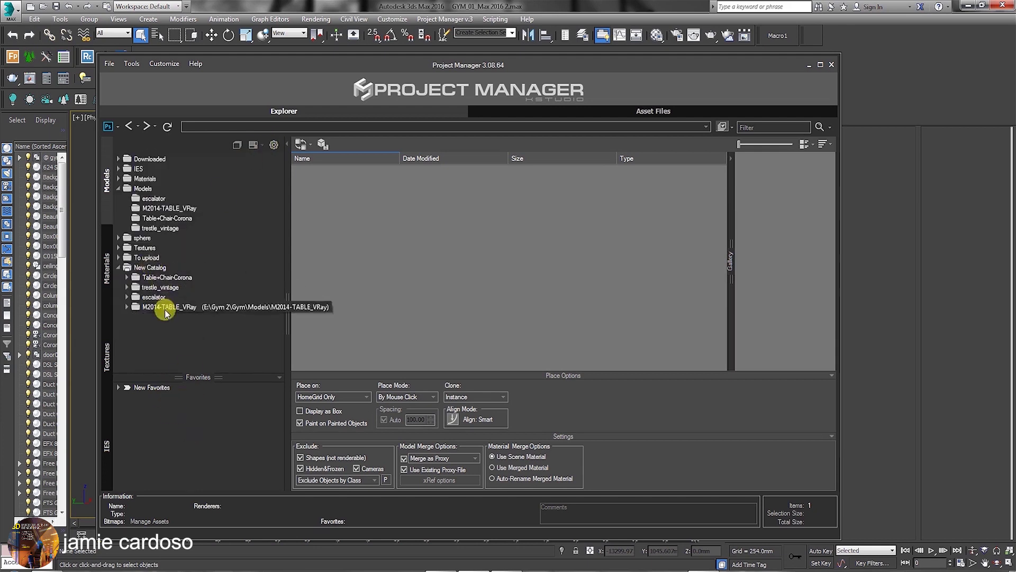
Step: Collapse New Catalog and browse the escalator, M2014-TABLE_VRay and Table+Chair-Corona model folders
left_click(119, 269)
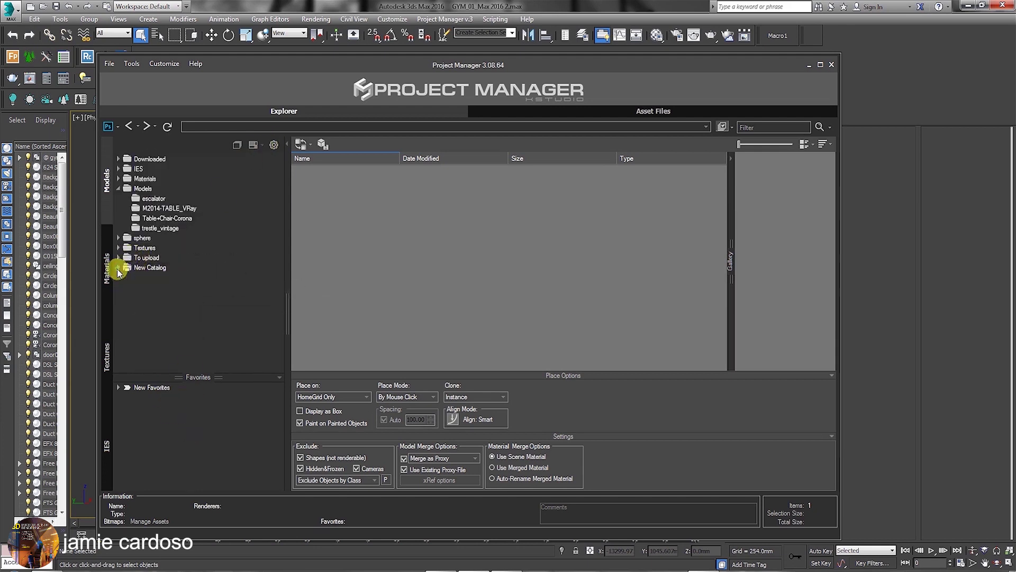
left_click(145, 268)
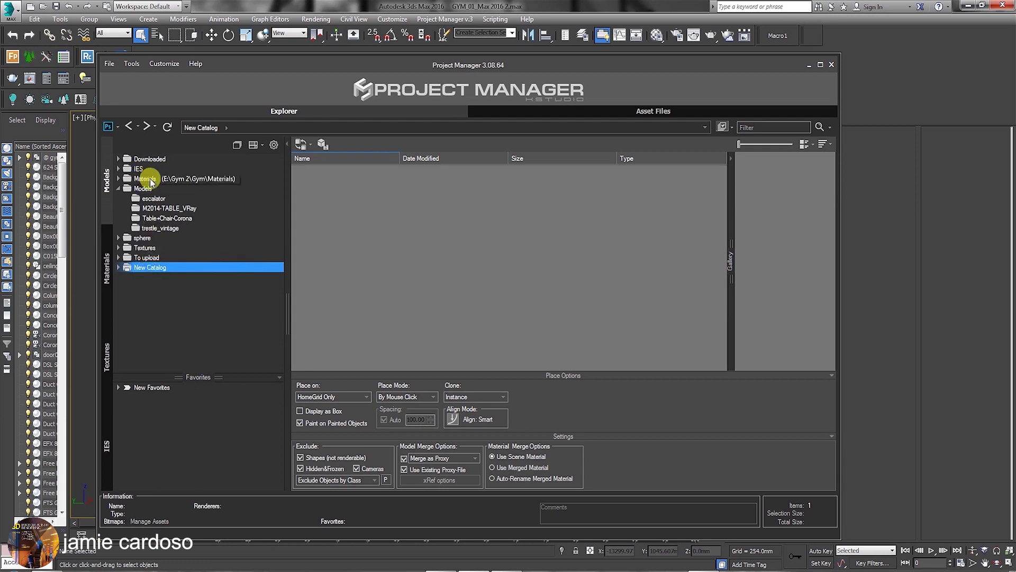
left_click(227, 198)
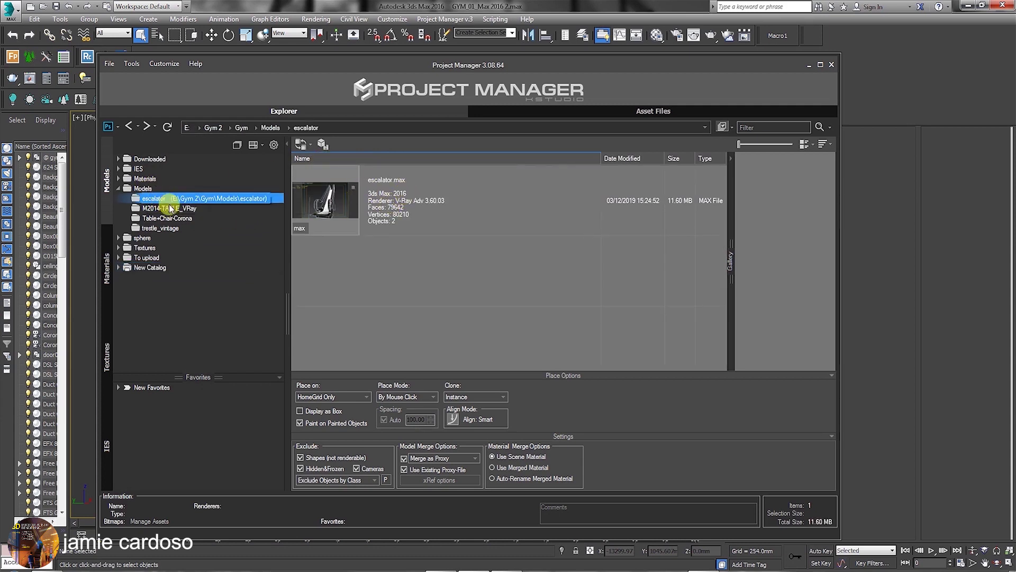
left_click(396, 190)
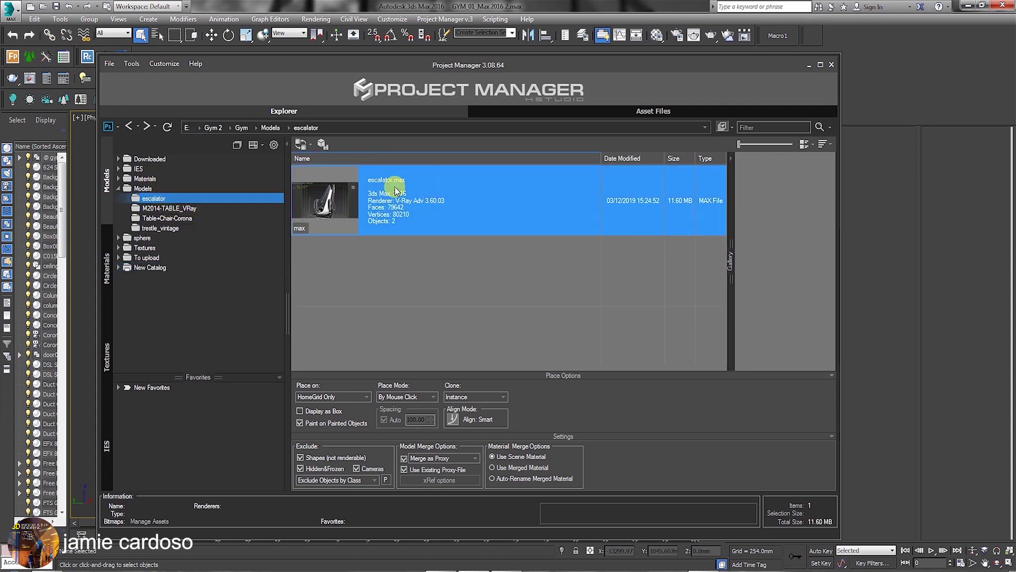
left_click(188, 208)
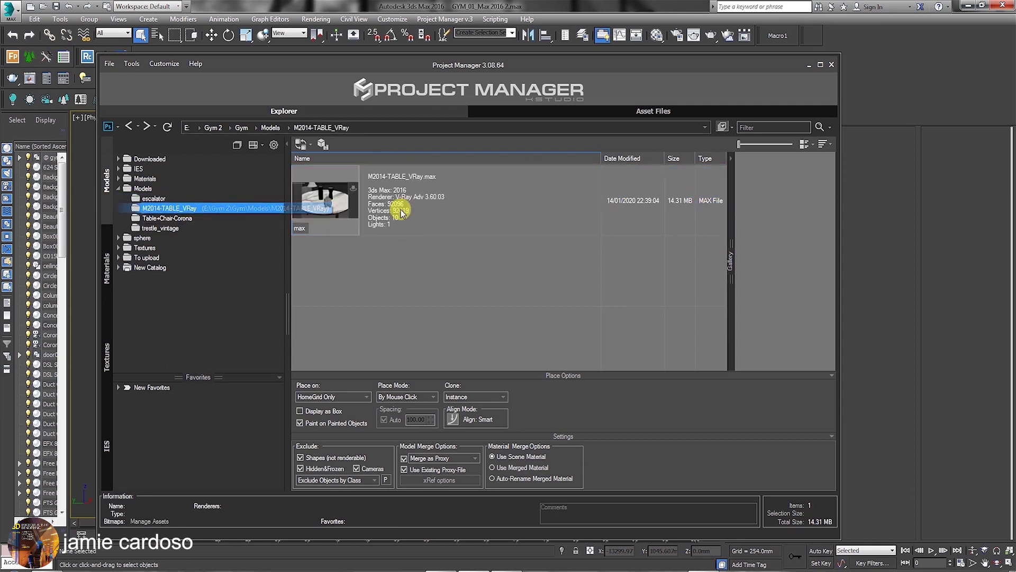
left_click(182, 218)
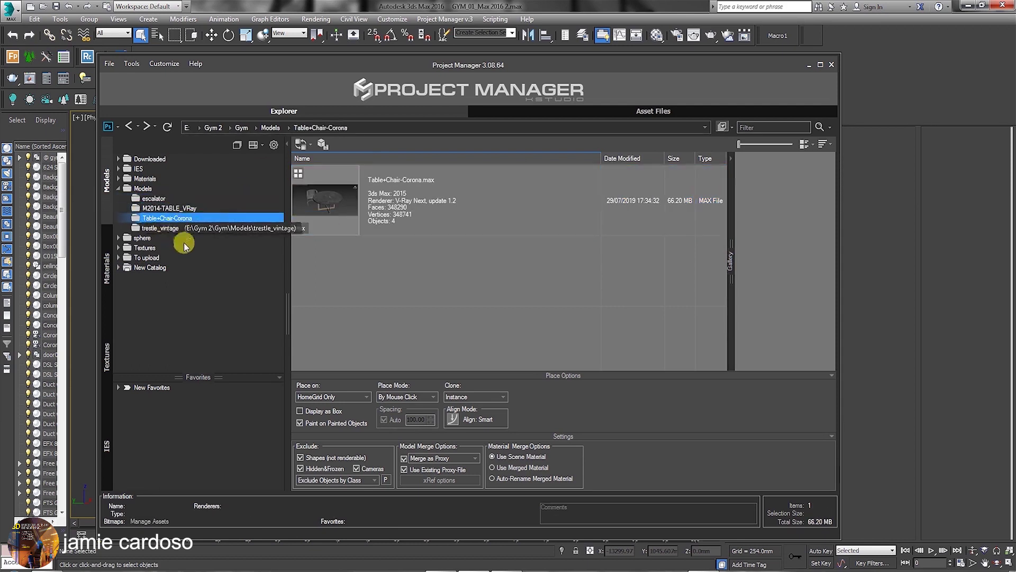
Step: Expand Textures, show all file types, then return to the Table+Chair-Corona model folder
left_click(119, 249)
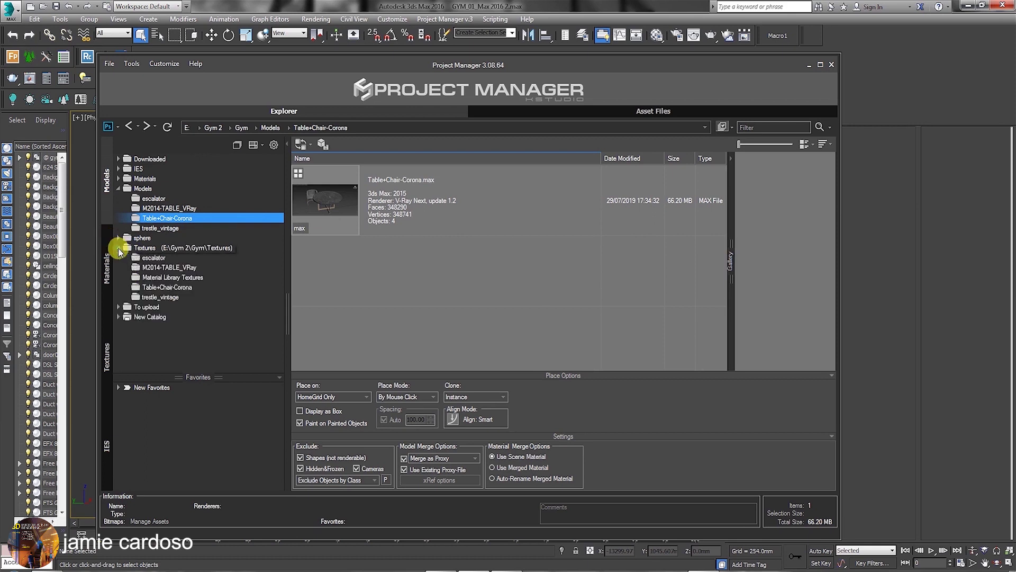
left_click(153, 257)
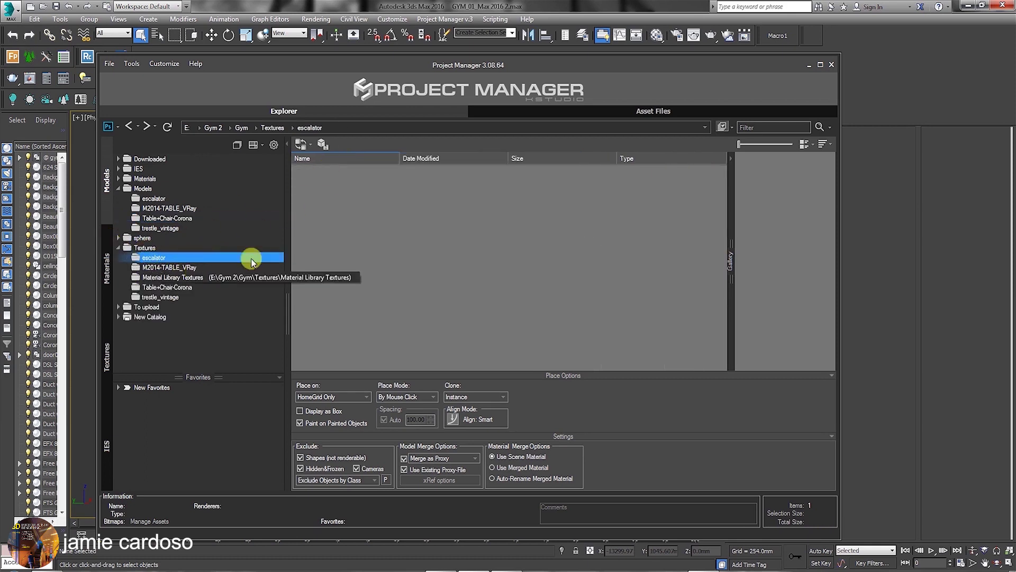
left_click(723, 126)
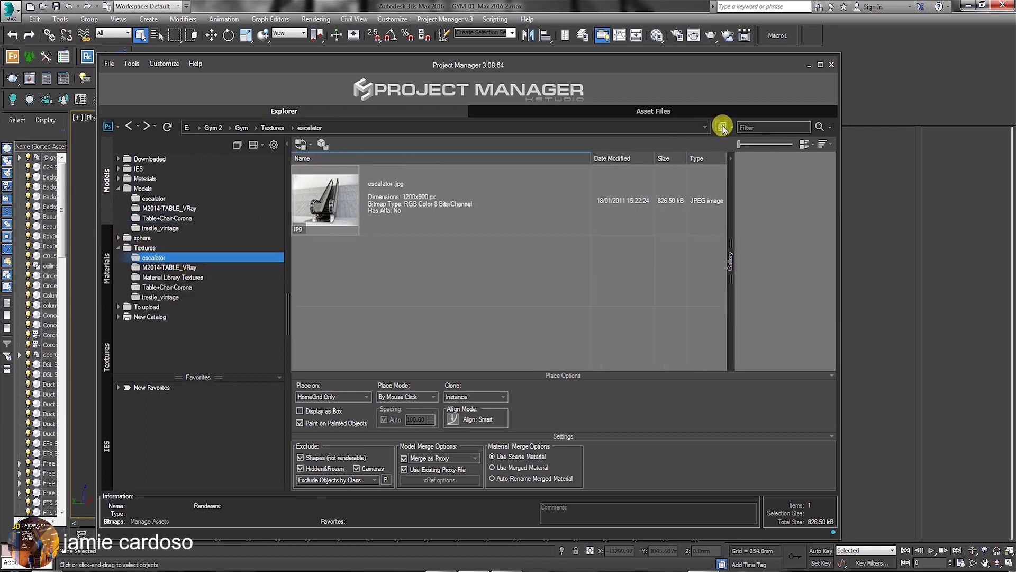
left_click(416, 198)
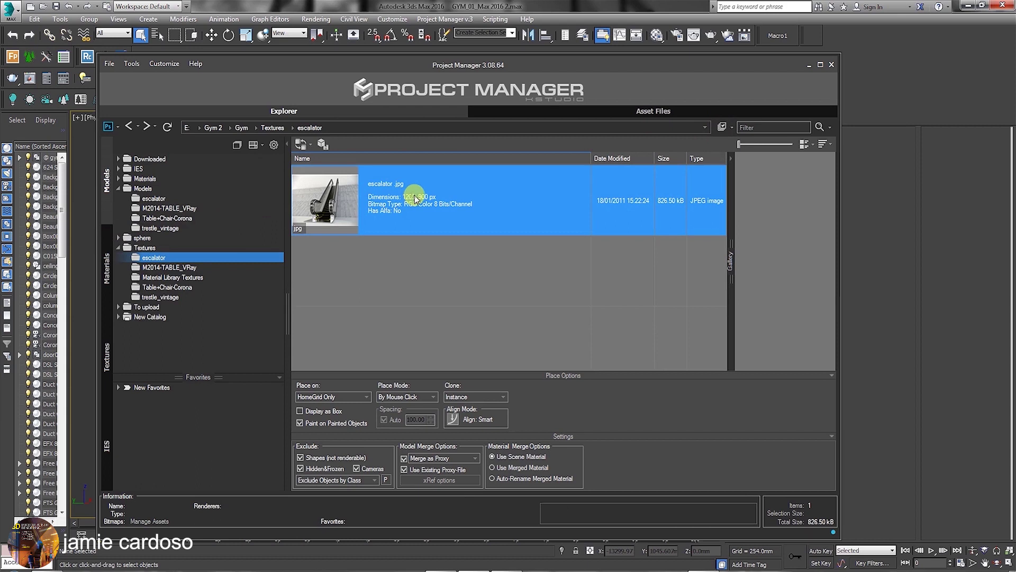
left_click(184, 268)
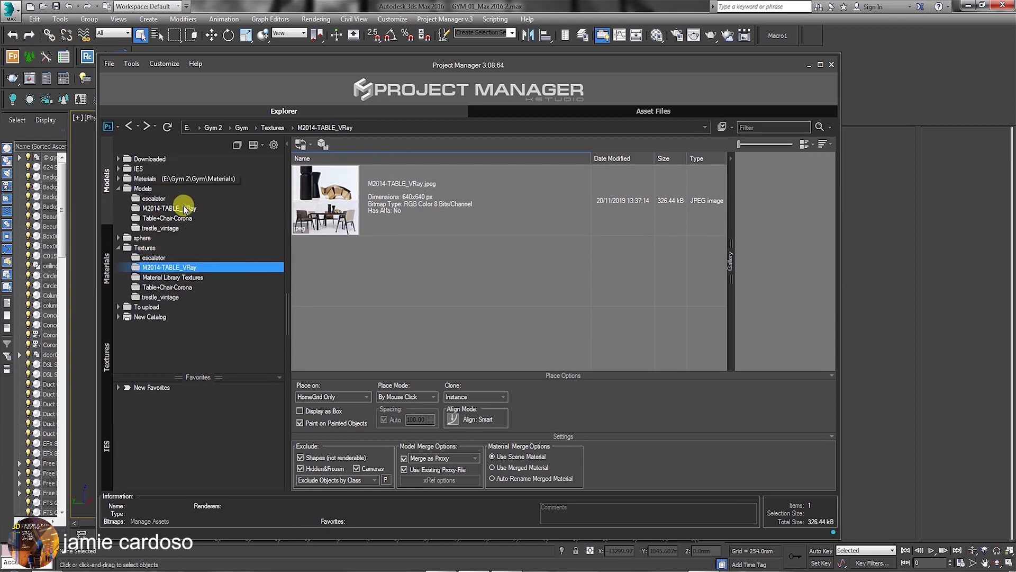
left_click(160, 199)
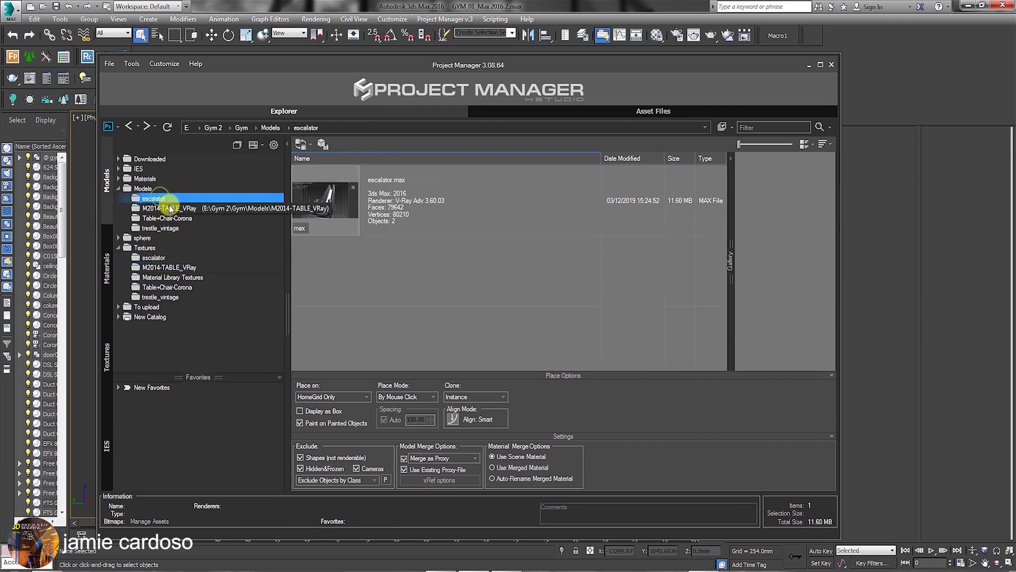
left_click(166, 209)
left_click(169, 219)
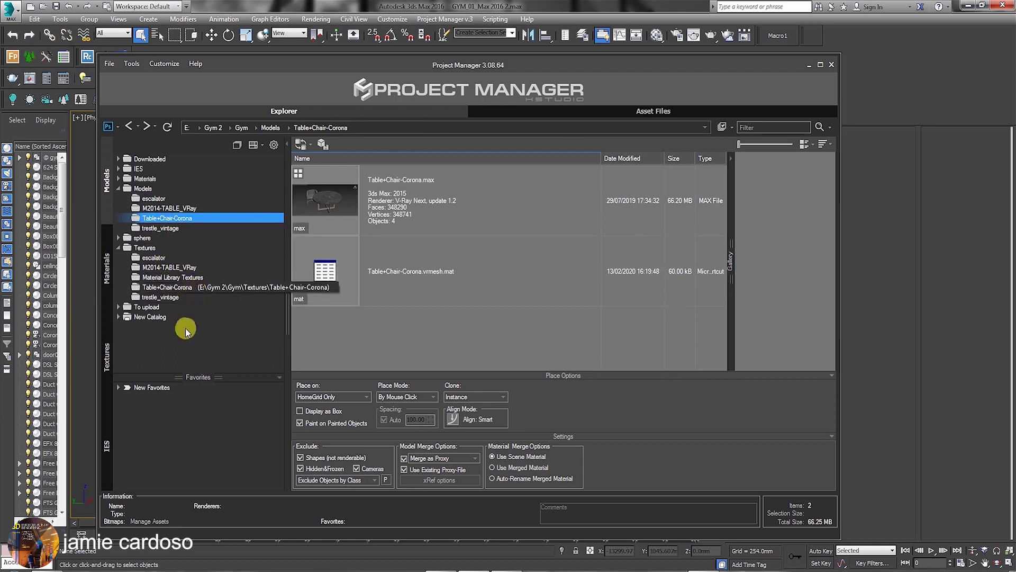
Step: Select the four model folders plus texture subfolders and run Auto-Assign Previews, accepting the options
left_click(163, 199)
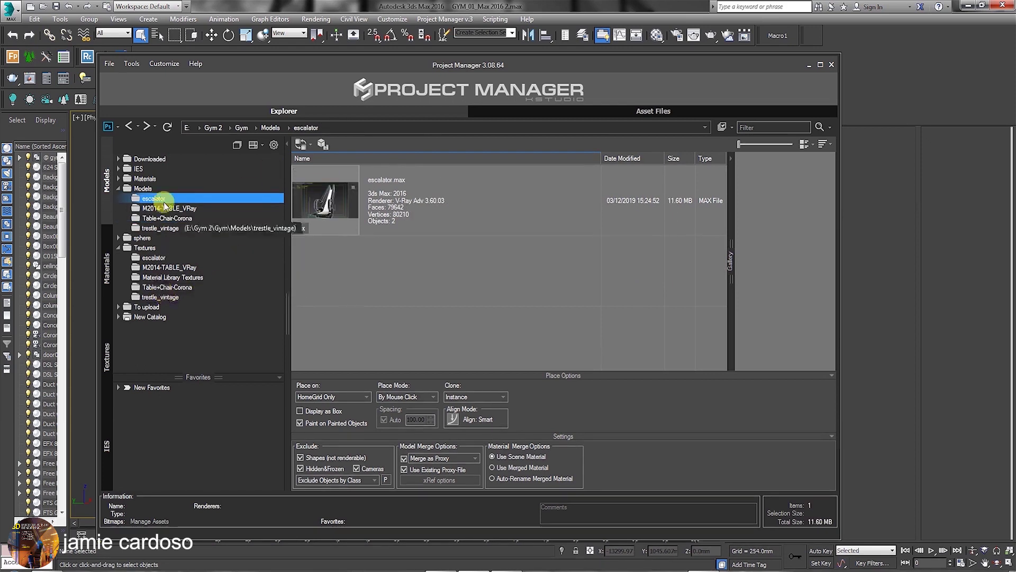
left_click(165, 209, "ctrl")
left_click(164, 218, "ctrl")
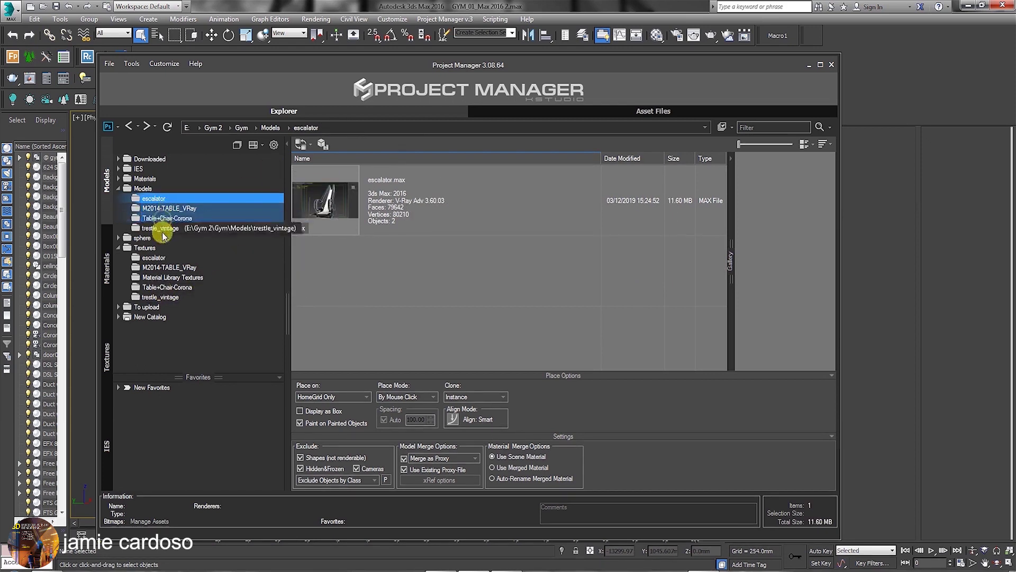
left_click(160, 228, "ctrl")
left_click_drag(160, 228, 164, 258)
right_click(189, 198)
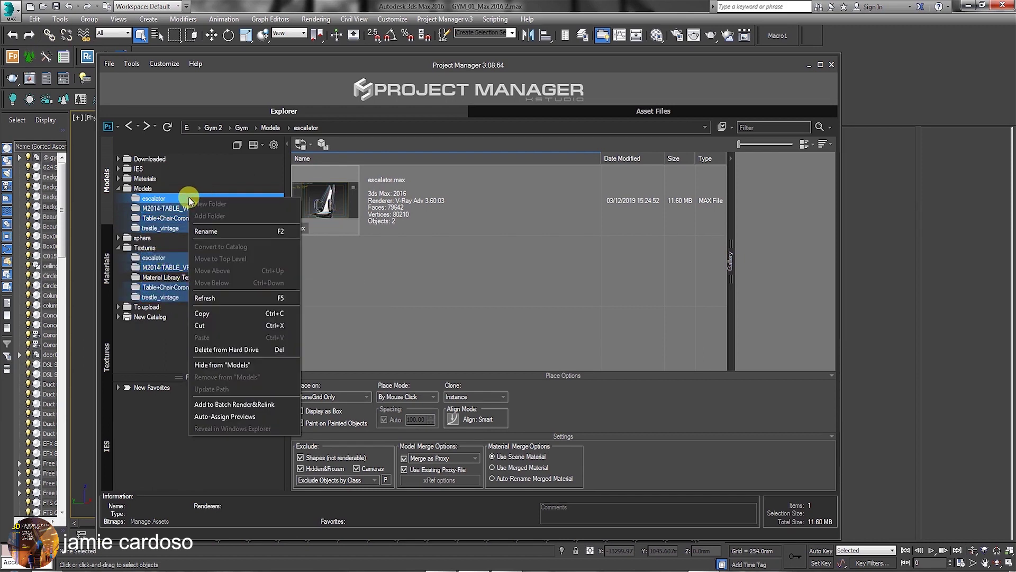
left_click(218, 421)
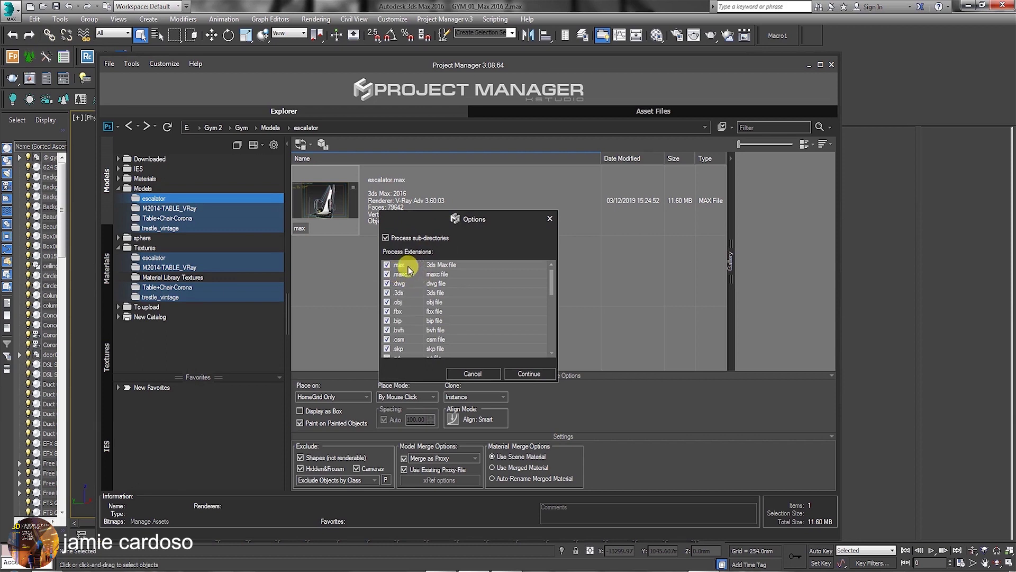
left_click(531, 375)
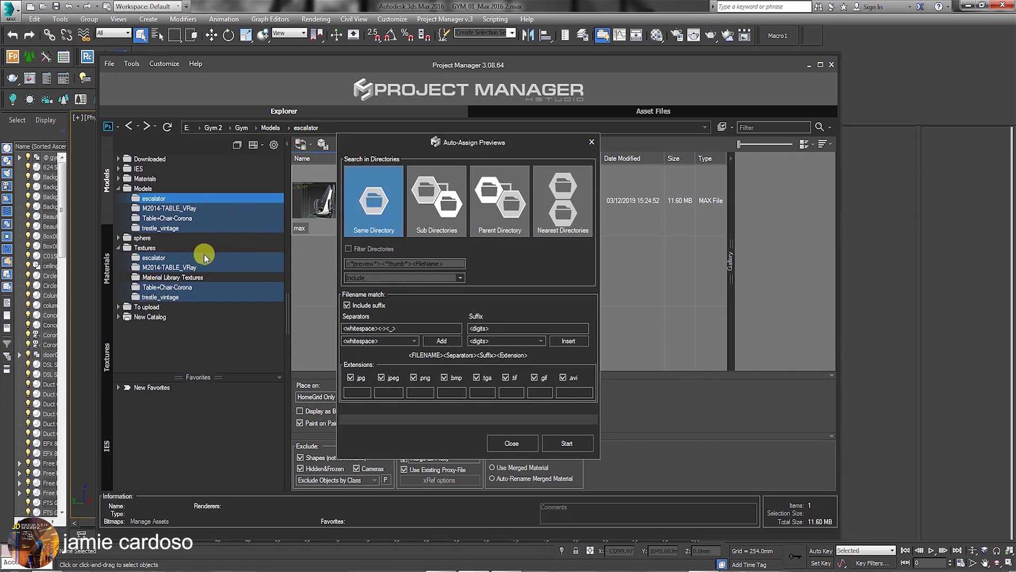
Step: Add Sub and Parent Directories to the preview search and start the auto-assignment
left_click(444, 202)
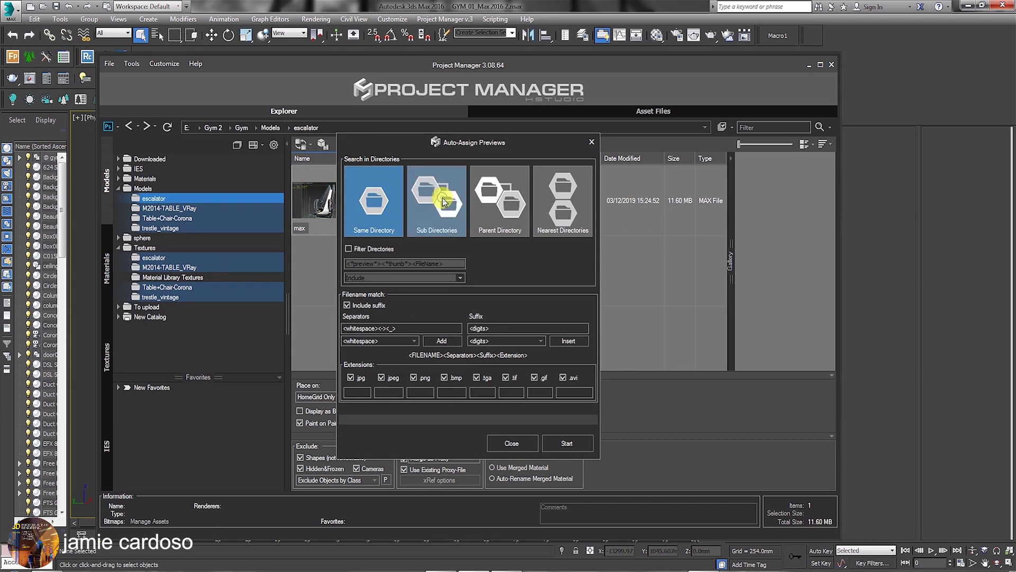
left_click(503, 190)
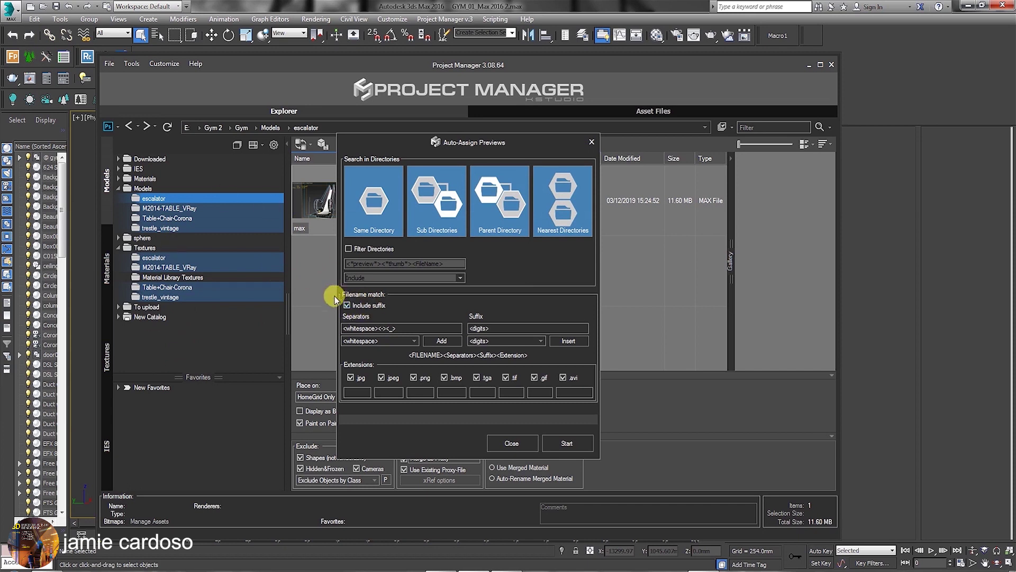
left_click(566, 445)
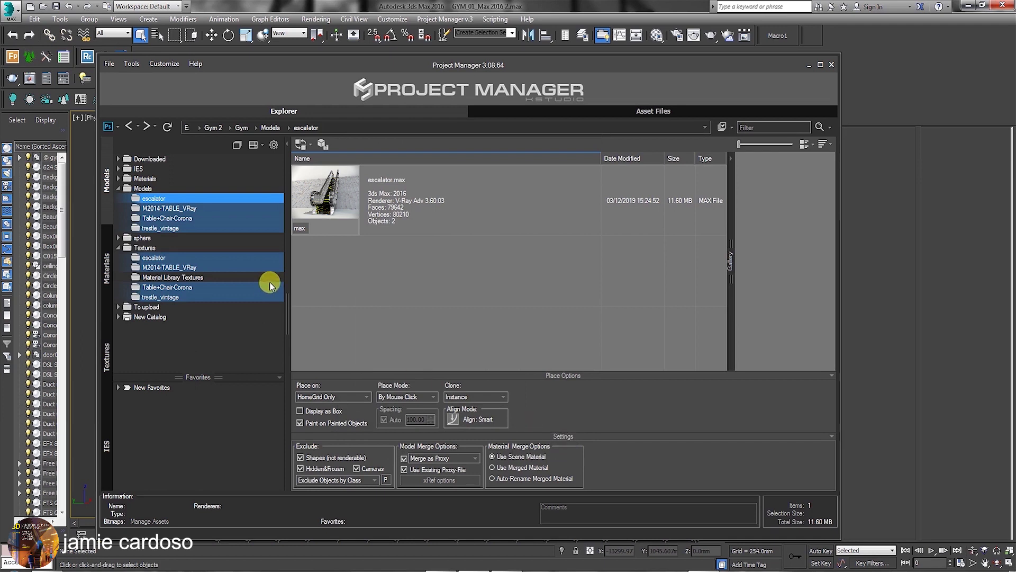
Step: Compare the escalator, Table+Chair-Corona, trestle_vintage and M2014-TABLE_VRay model folders, ending on the M2014-TABLE_VRay textures
left_click(167, 129)
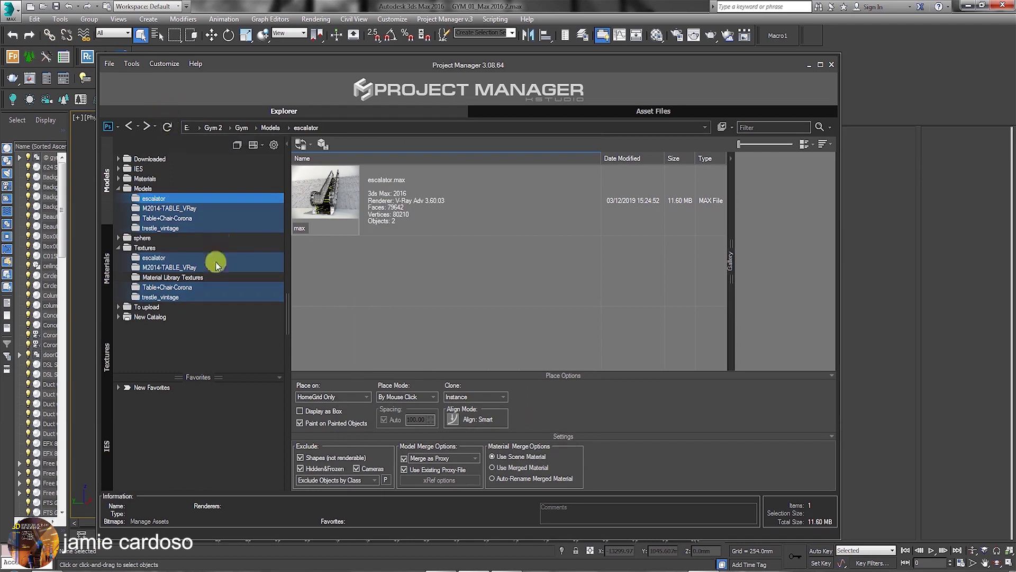
left_click(178, 210)
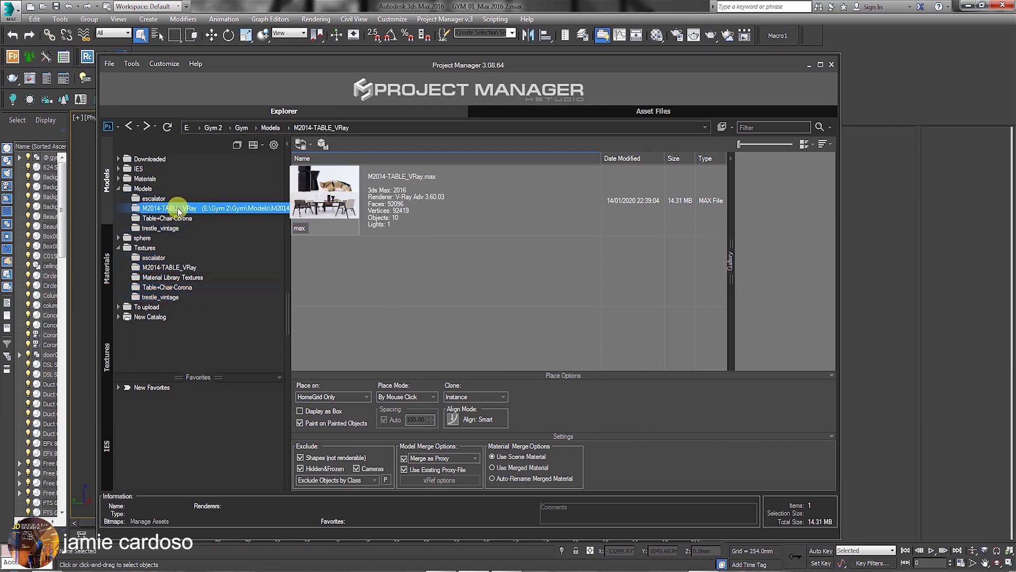
left_click(170, 270)
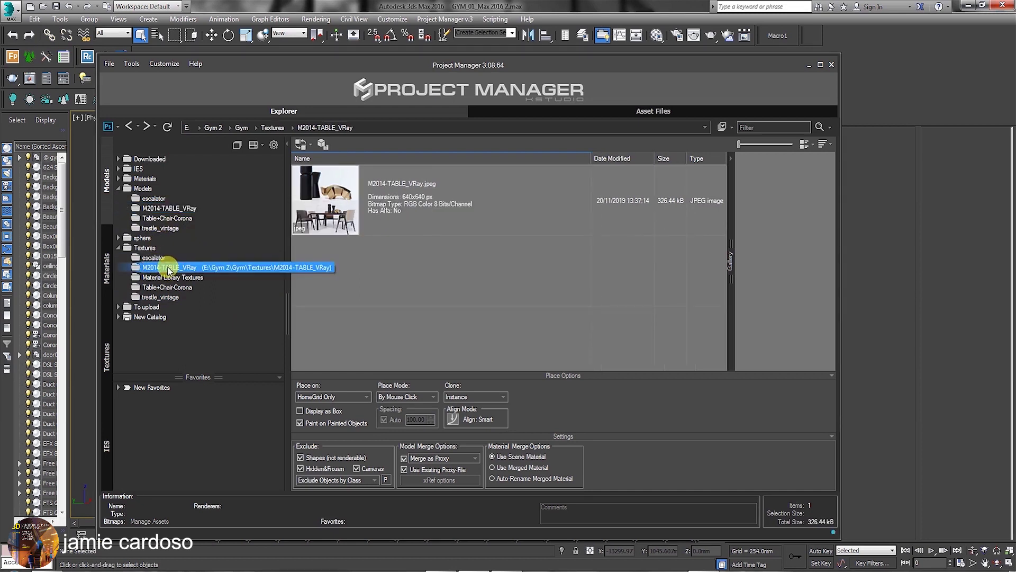
left_click(161, 209)
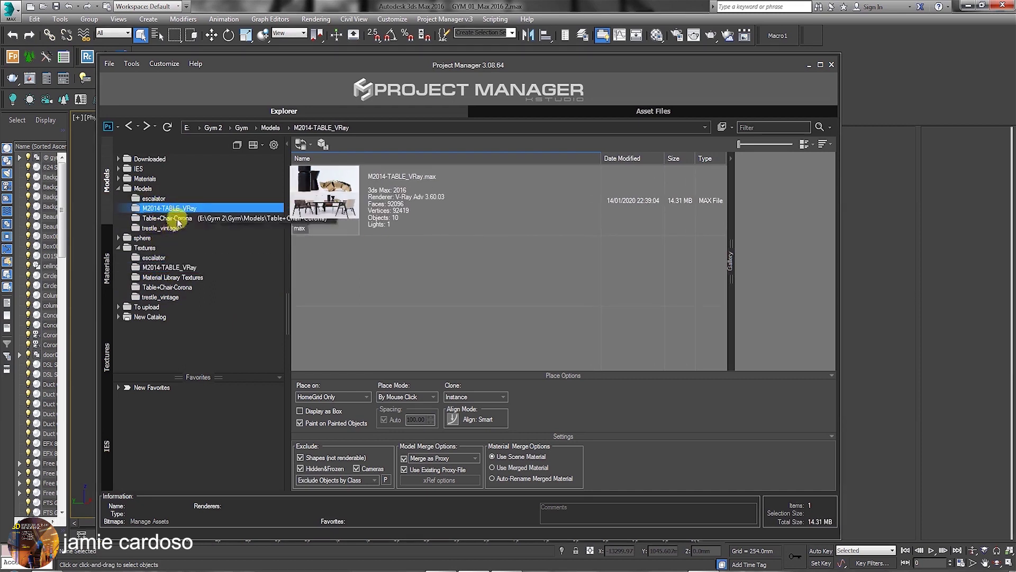
left_click(159, 219)
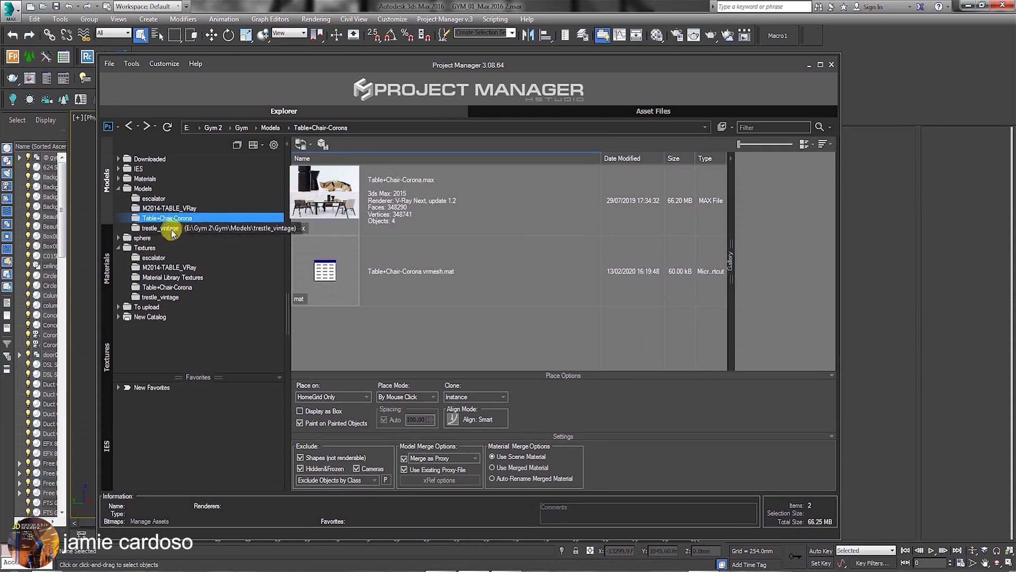
left_click(170, 230)
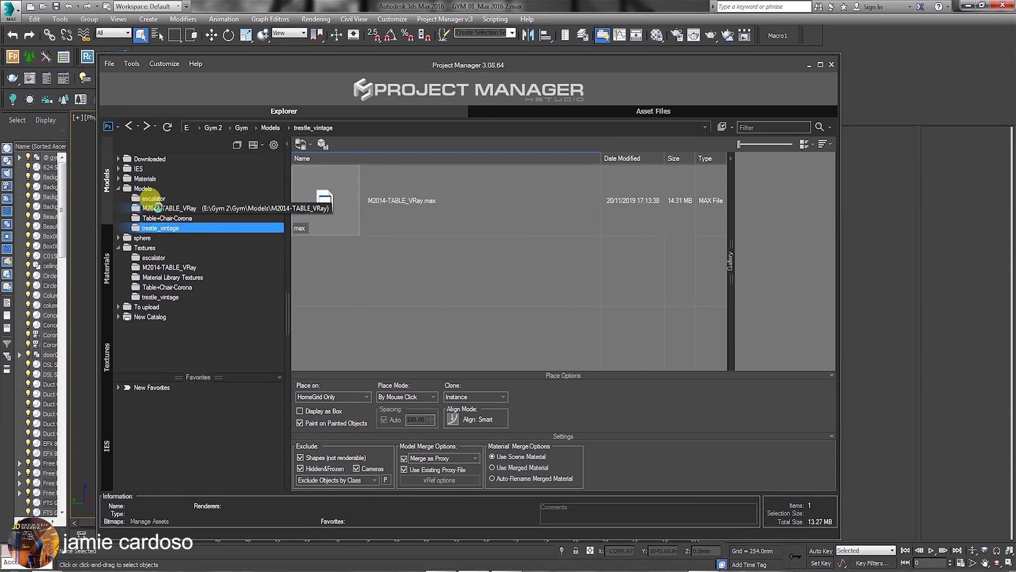
left_click(158, 208)
left_click(153, 199)
left_click(162, 208)
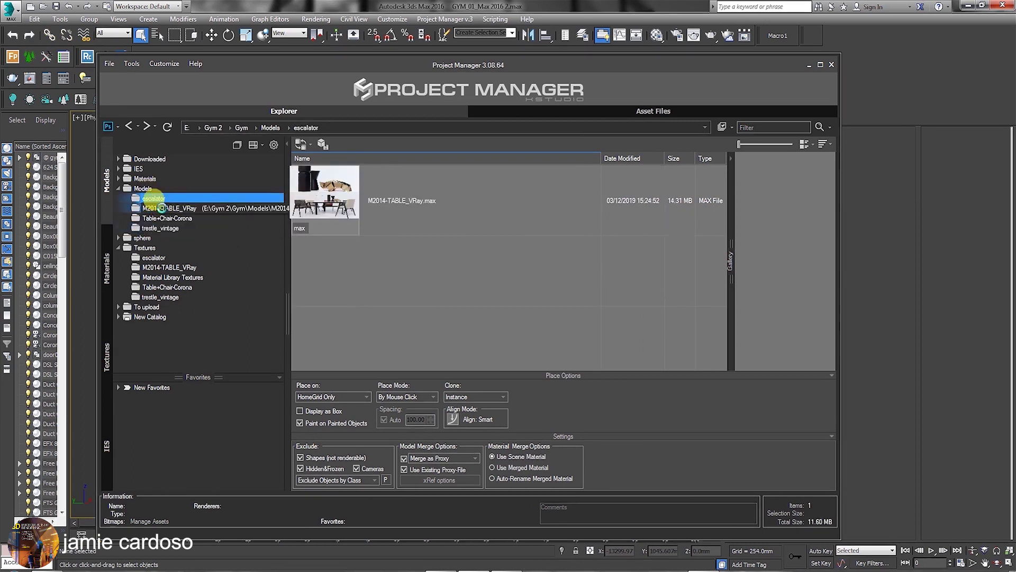
left_click(163, 228)
left_click(165, 268)
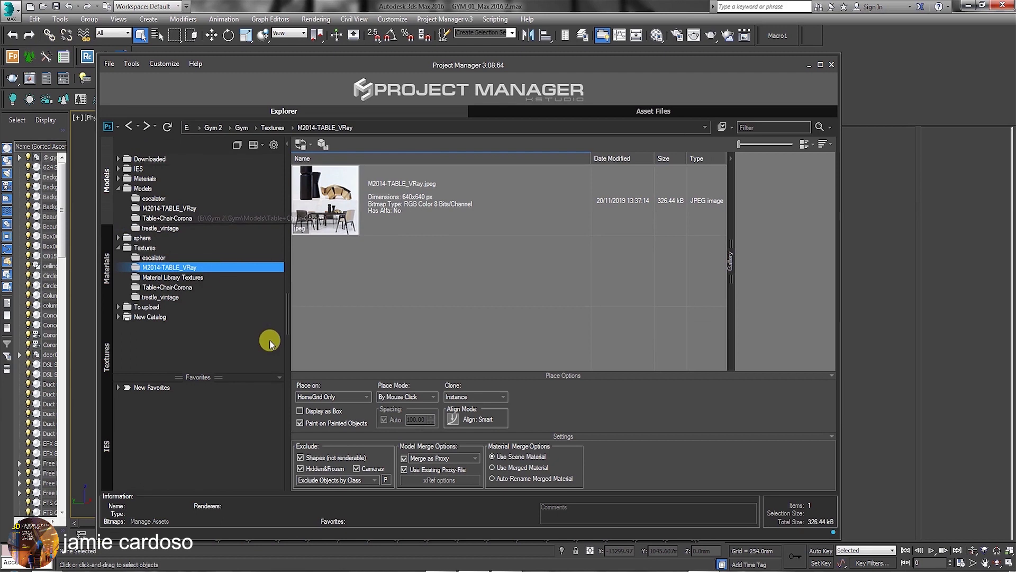
Step: Switch to the Materials catalog and expand Materials > ceiling to list its materials
left_click(118, 189)
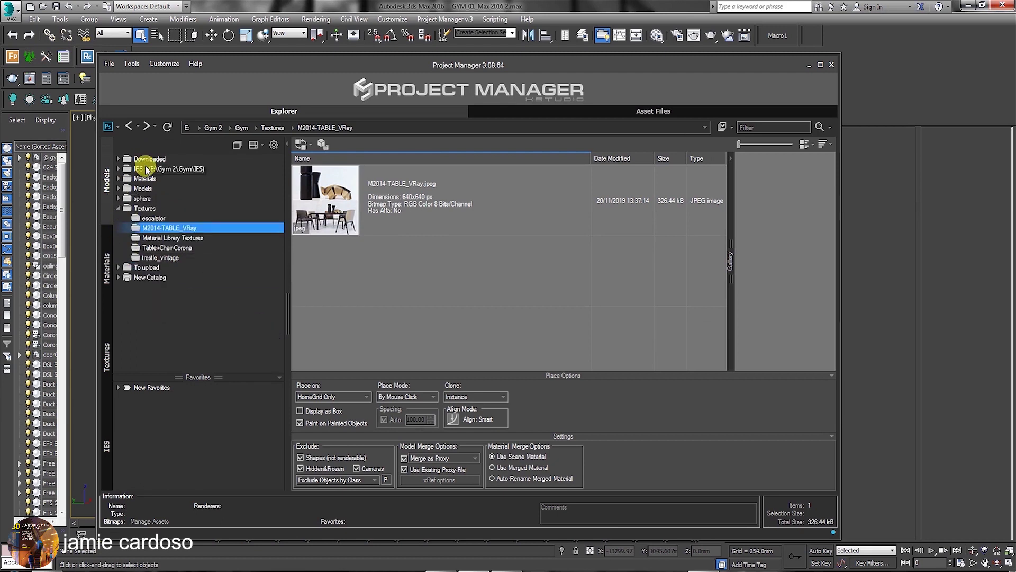
left_click(108, 268)
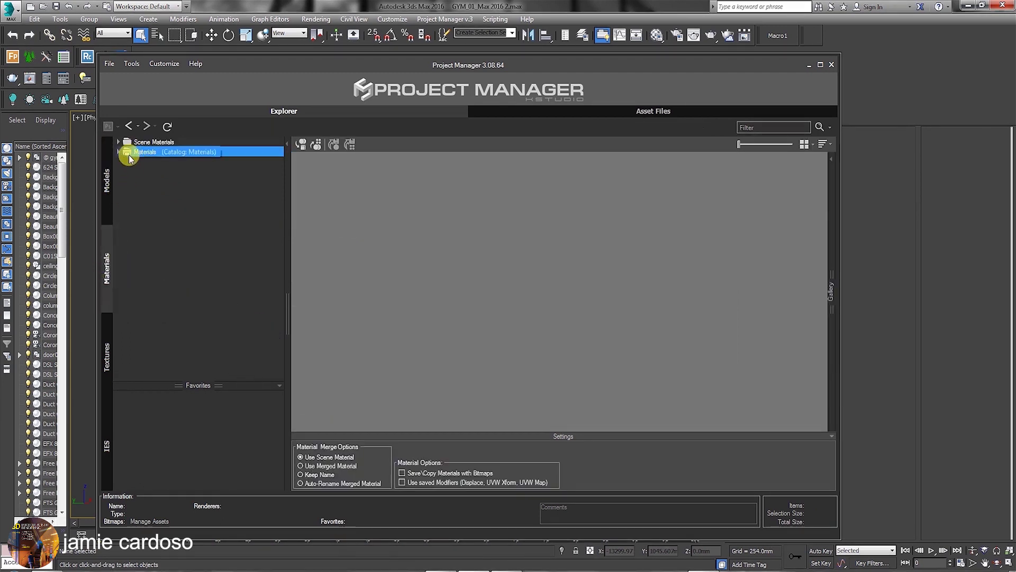
left_click(118, 152)
left_click(149, 162)
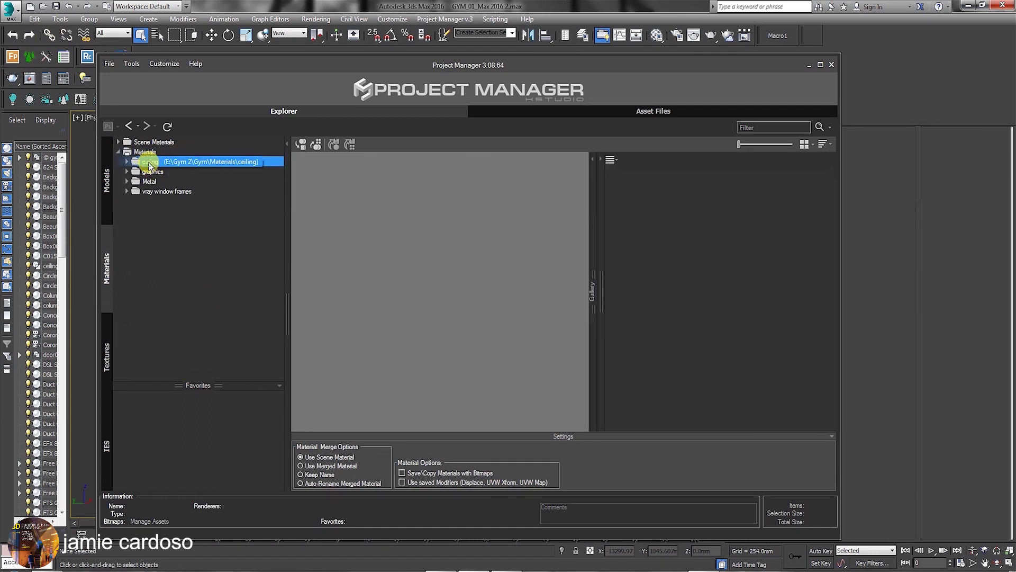
left_click(127, 162)
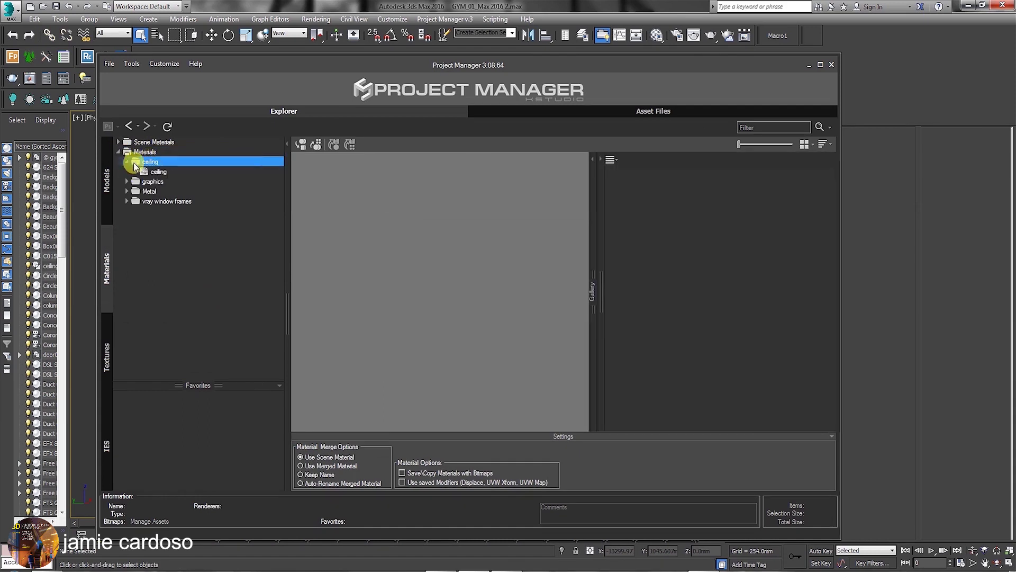
left_click(154, 171)
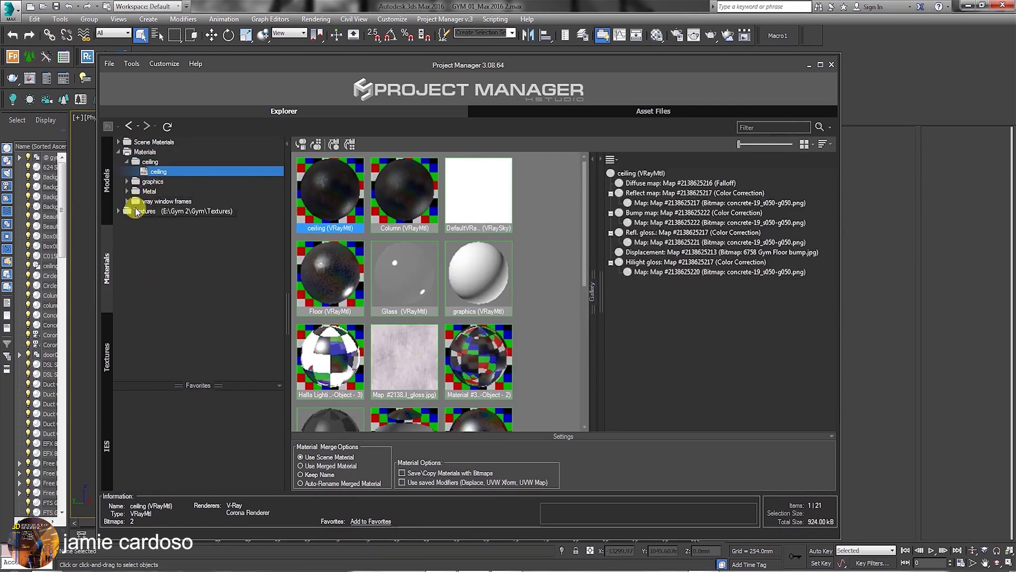
left_click(131, 212)
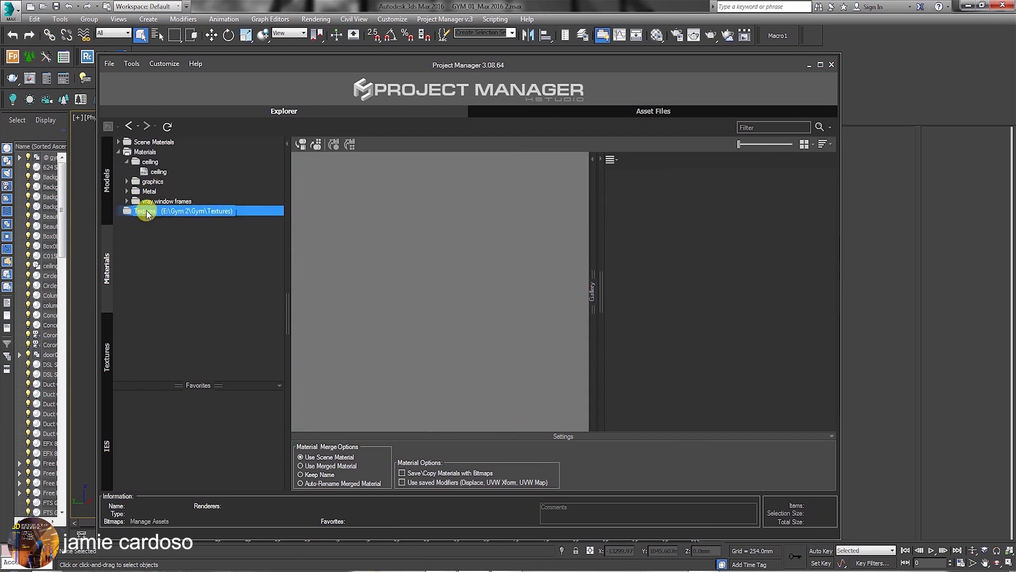
right_click(156, 171)
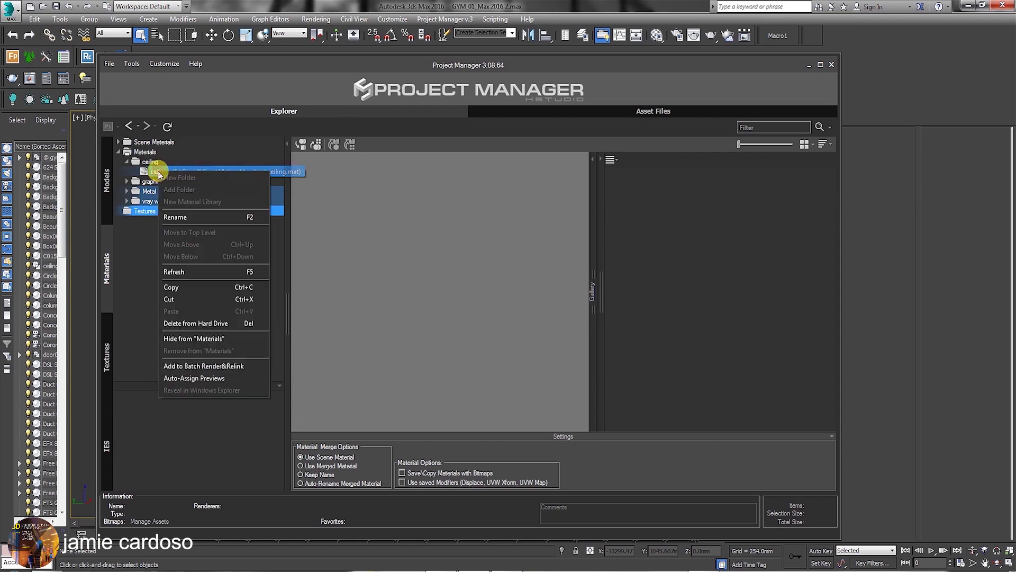
Step: Run Auto-Assign Previews on the ceiling library to render its material thumbnails
left_click(194, 379)
left_click(527, 376)
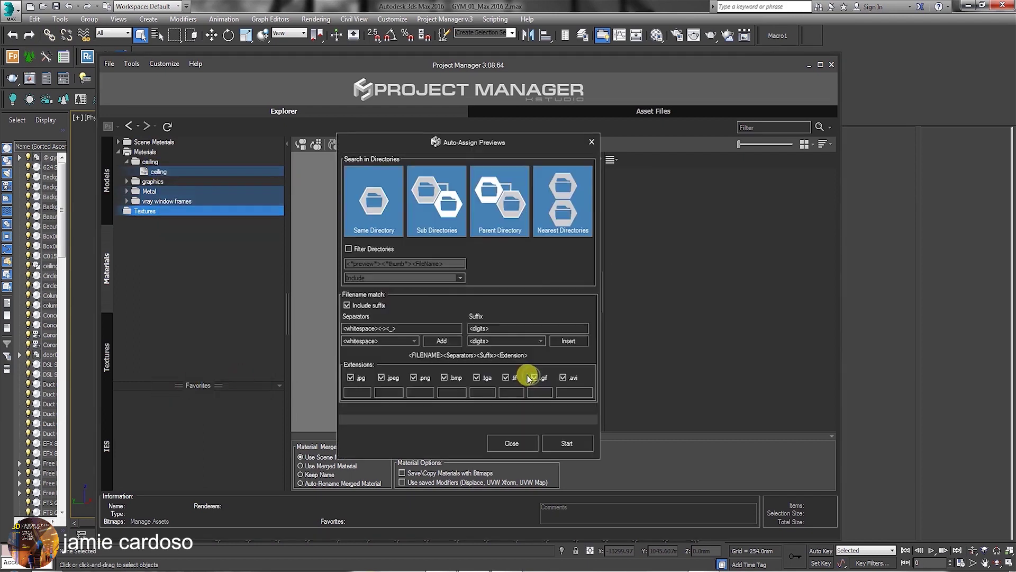
left_click(582, 446)
left_click(151, 171)
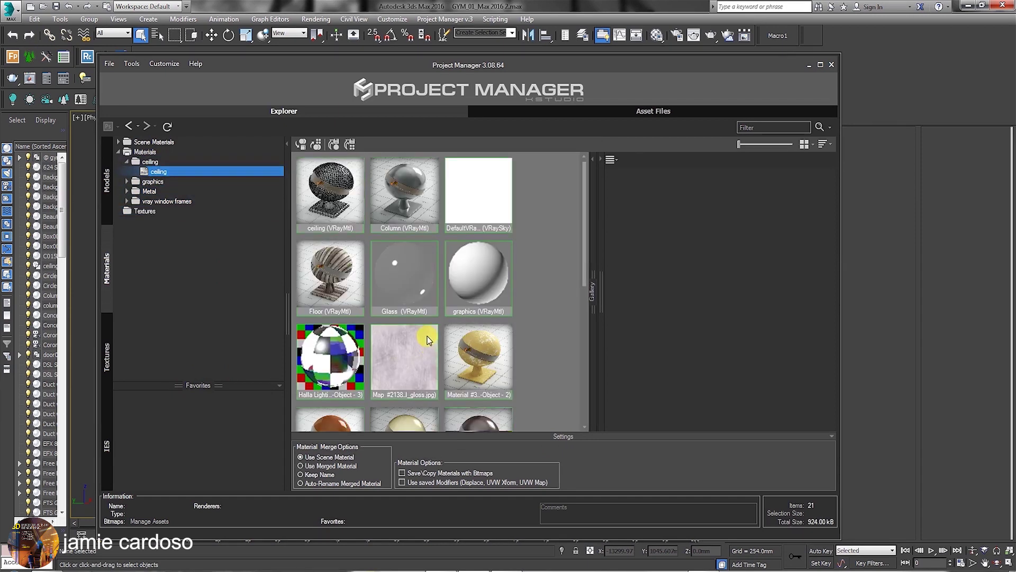
left_click(107, 351)
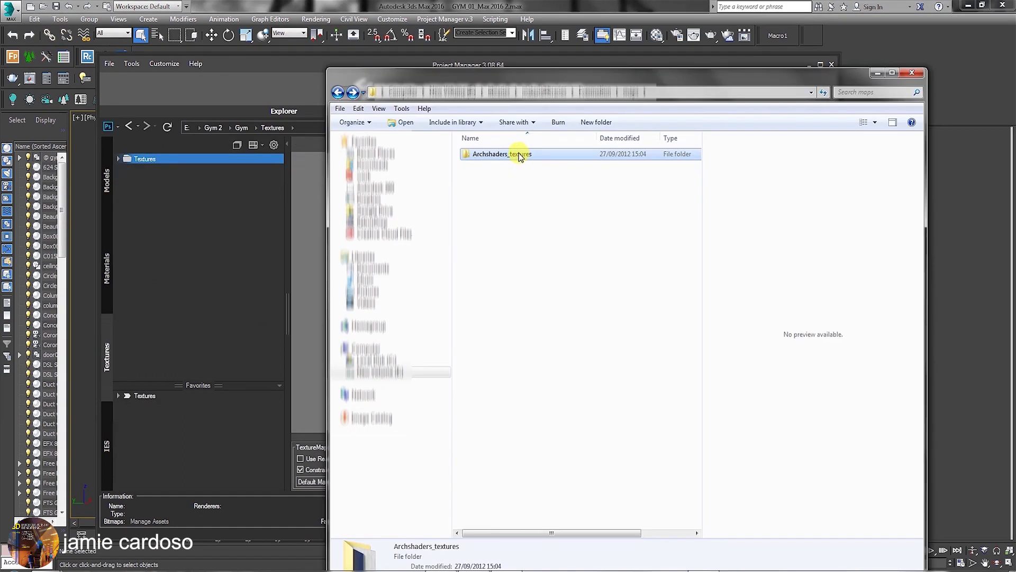
Step: Add the Archshaders_textures folder from Explorer to the texture catalog and open its thumbnails
left_click_drag(517, 155, 170, 224)
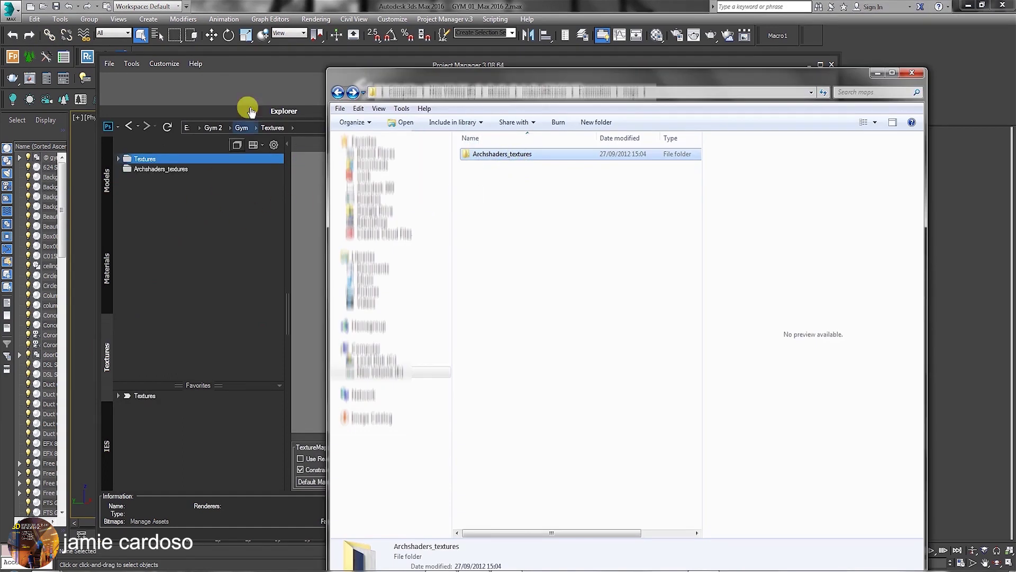
left_click(161, 168)
left_click(478, 278)
Step: Move and shrink the Project Manager window to reveal the viewport
left_click_drag(332, 62, 317, 107)
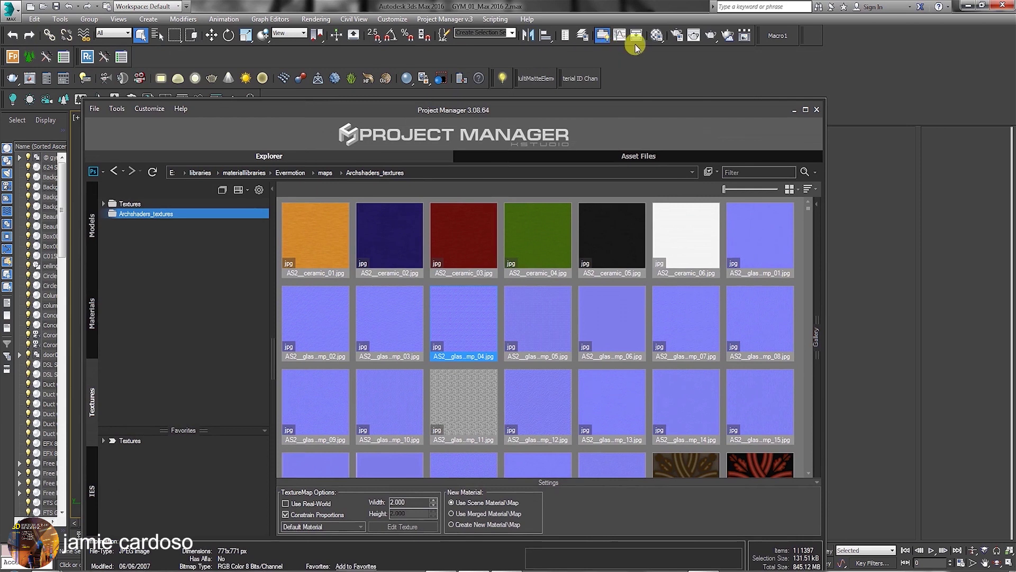
left_click_drag(618, 112, 546, 85)
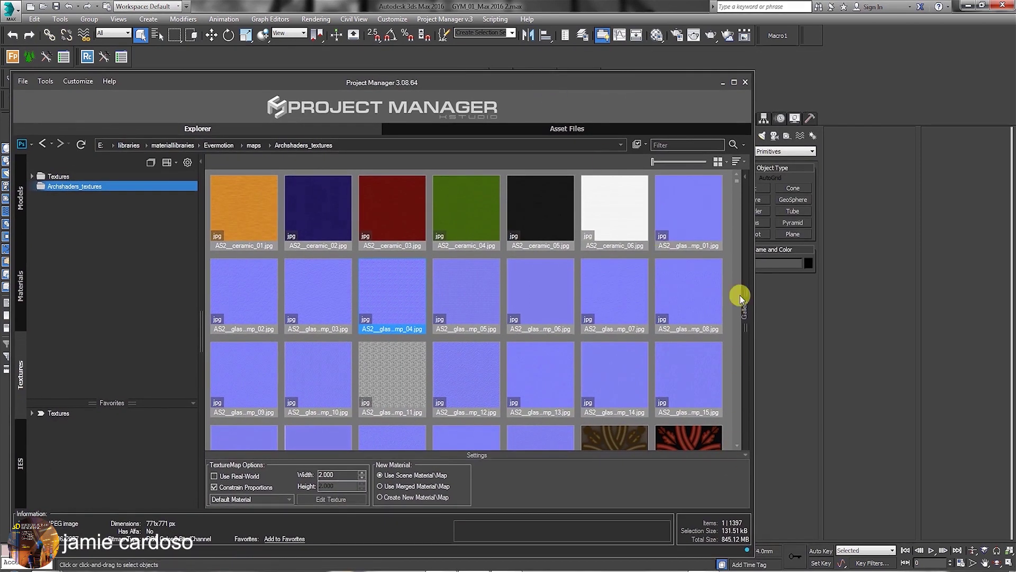
left_click_drag(751, 74, 598, 159)
left_click_drag(365, 203, 418, 181)
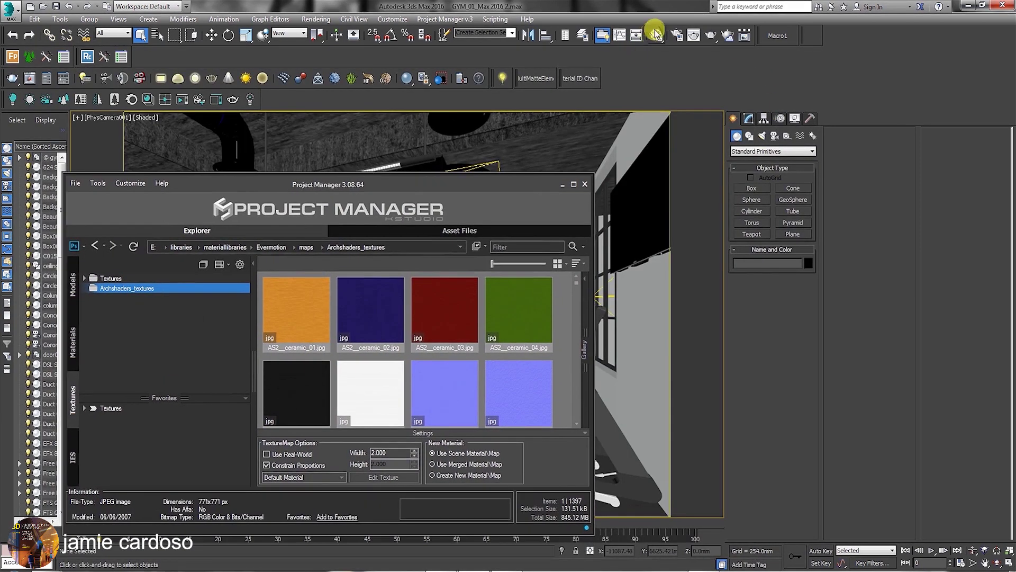
left_click(655, 35)
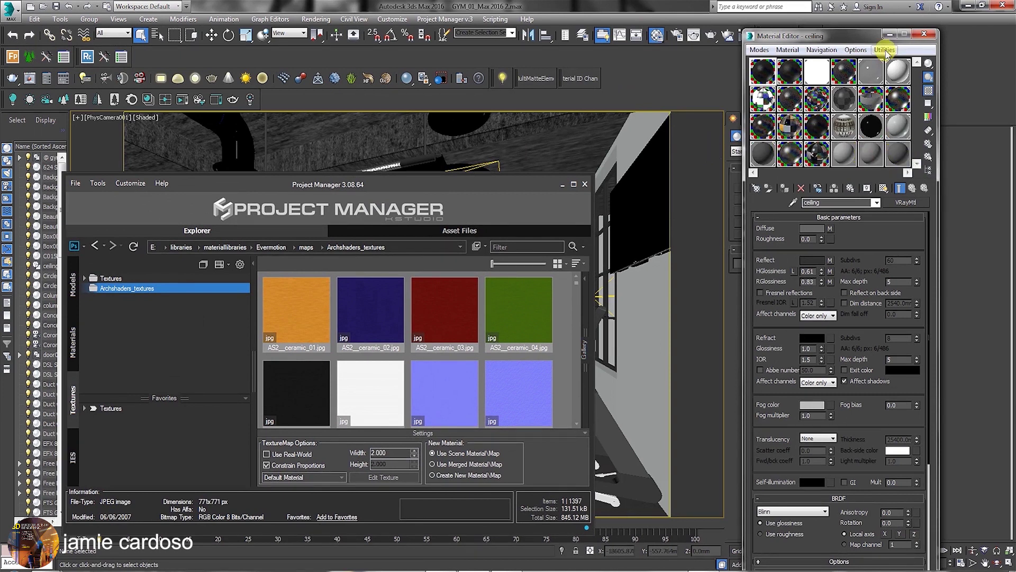
Step: Drop the orange AS2__ceramic_01.jpg onto an empty sample slot, creating the AS2__ceramic_01 VRayMtl
left_click(296, 319)
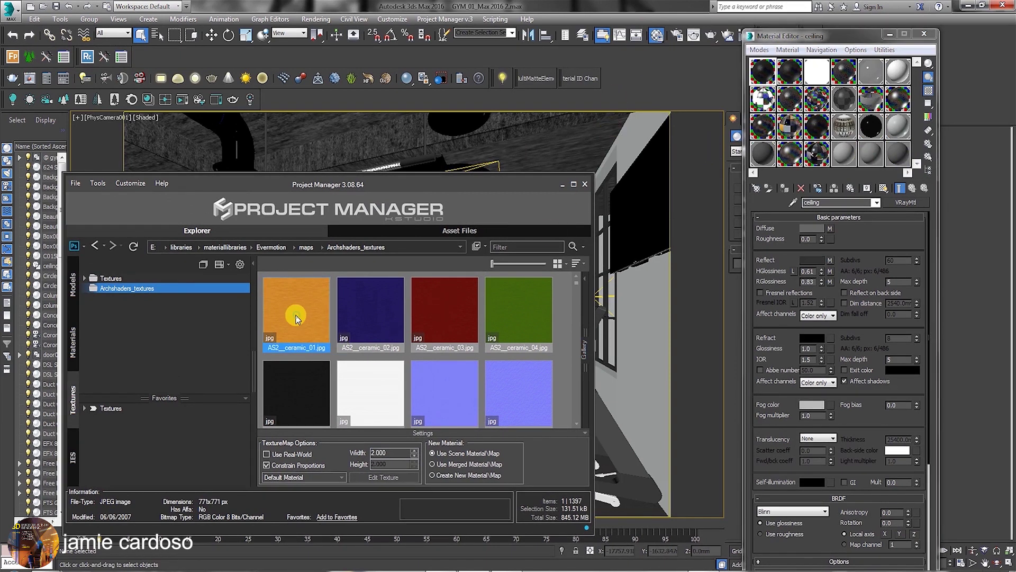
left_click_drag(294, 312, 869, 161)
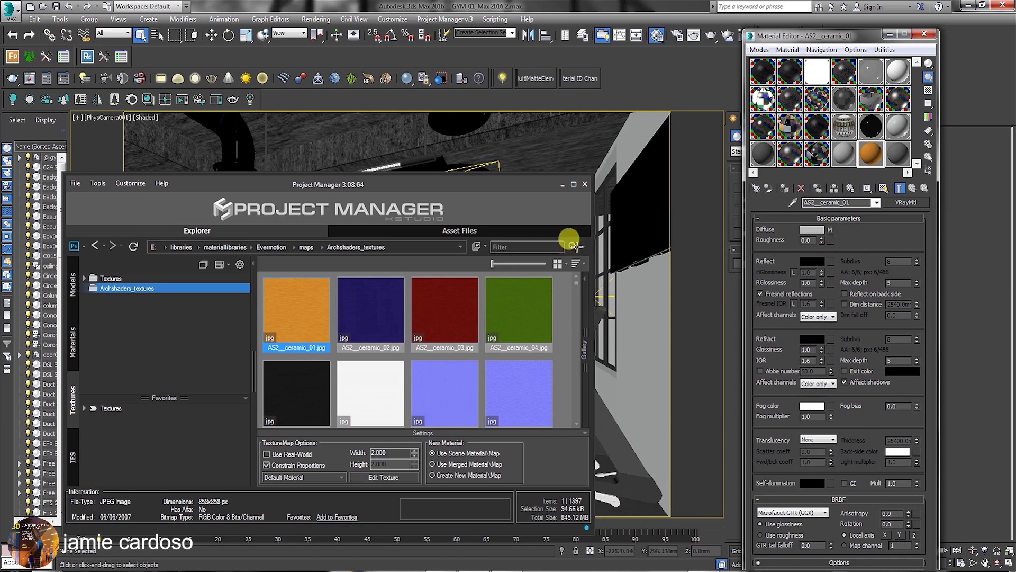
left_click(361, 318)
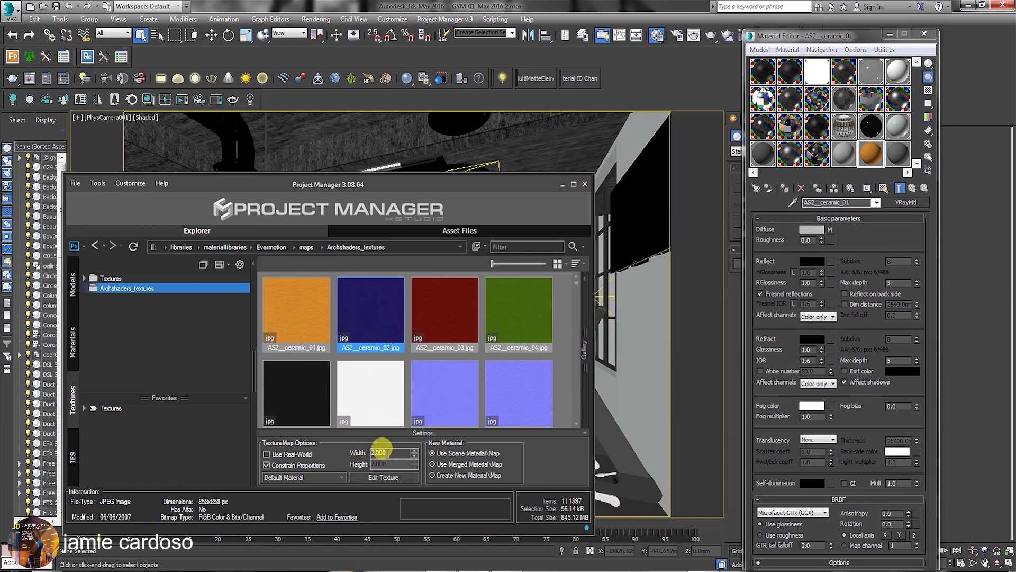
Step: Unlink texture height from width, then create the dark blue AS2__ceramic_02 VRayMtl from its texture
left_click_drag(382, 446, 351, 445)
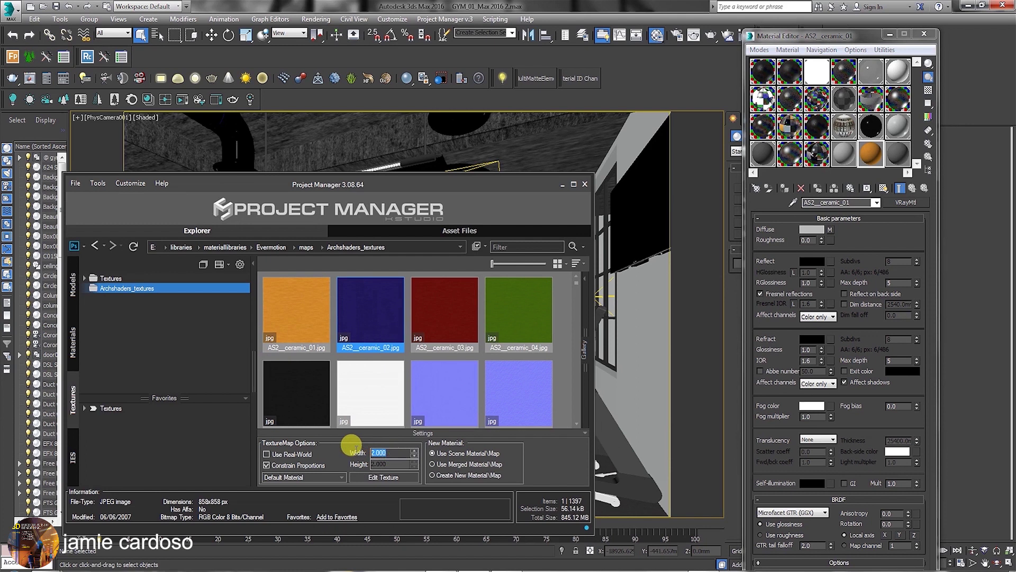
left_click(266, 464)
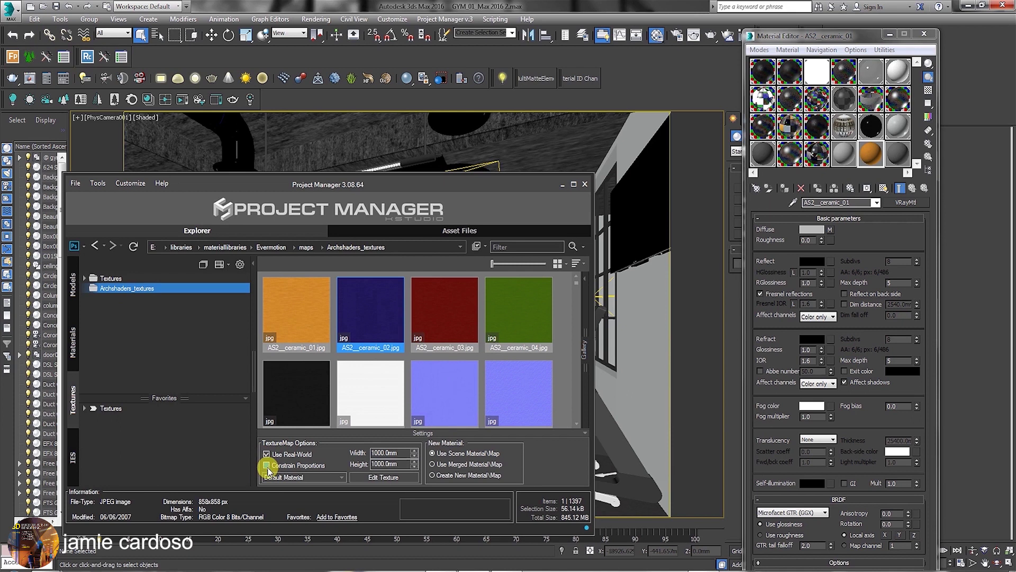
left_click(371, 449)
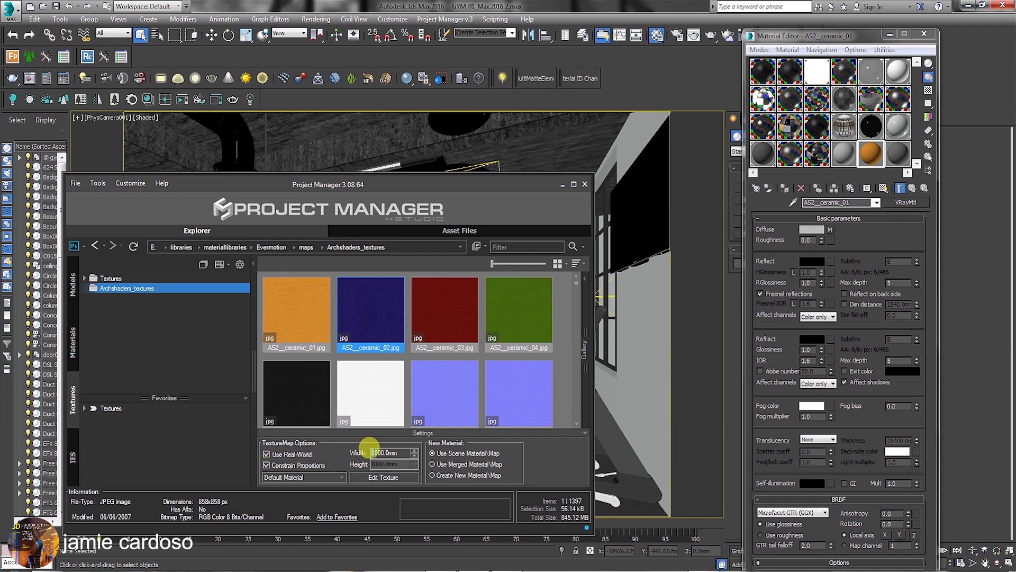
left_click(324, 477)
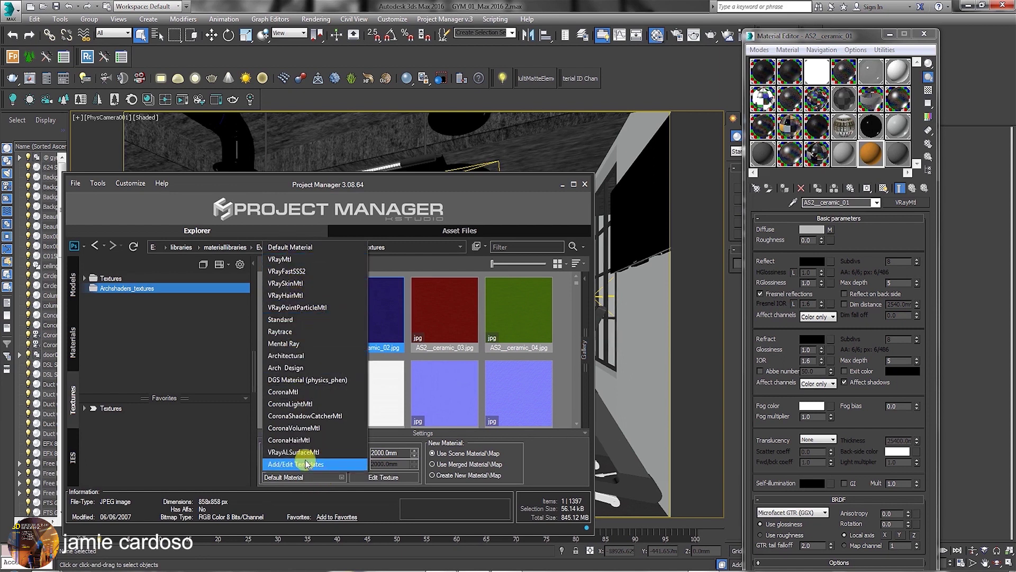
left_click(281, 192)
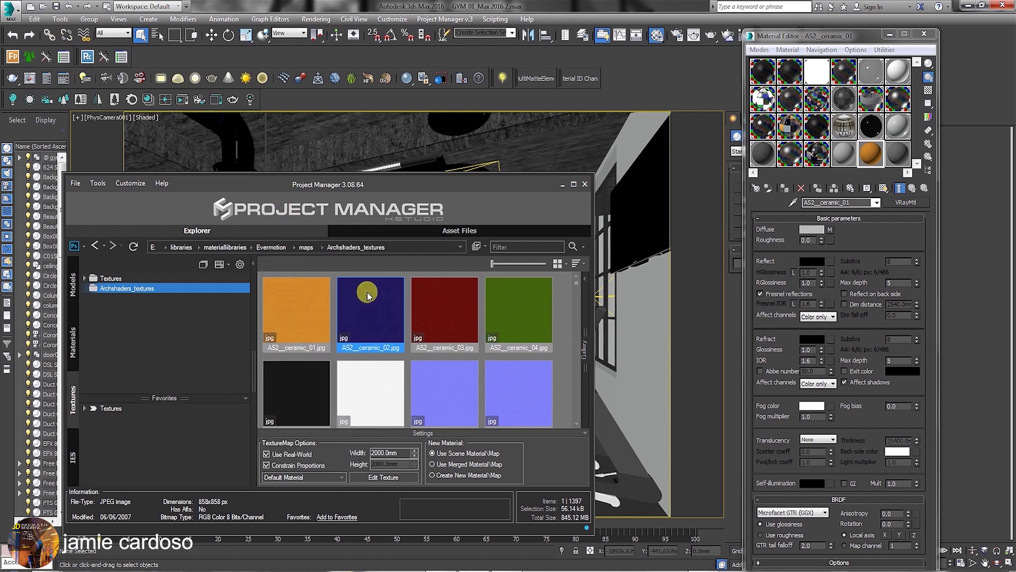
left_click_drag(369, 296, 899, 154)
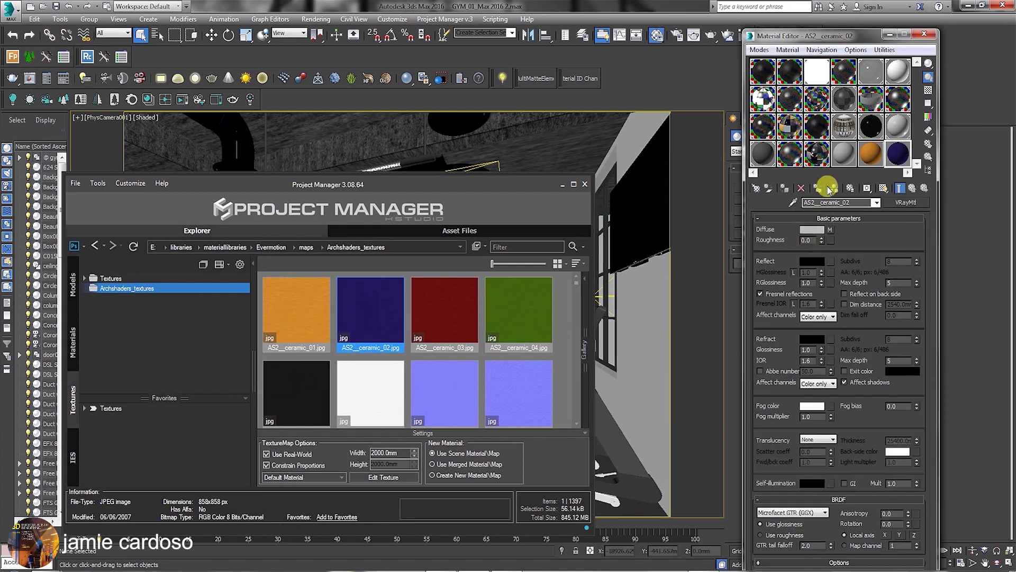
left_click(832, 229)
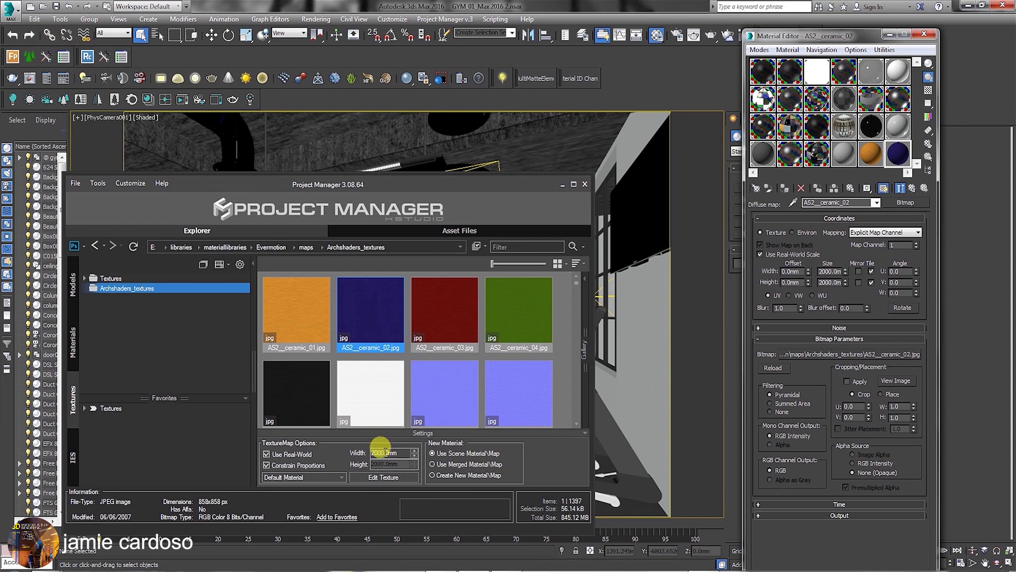
Step: Show the empty Gym 2 > Gym > Textures folder and move Project Manager up and right
left_click(911, 186)
left_click(111, 278)
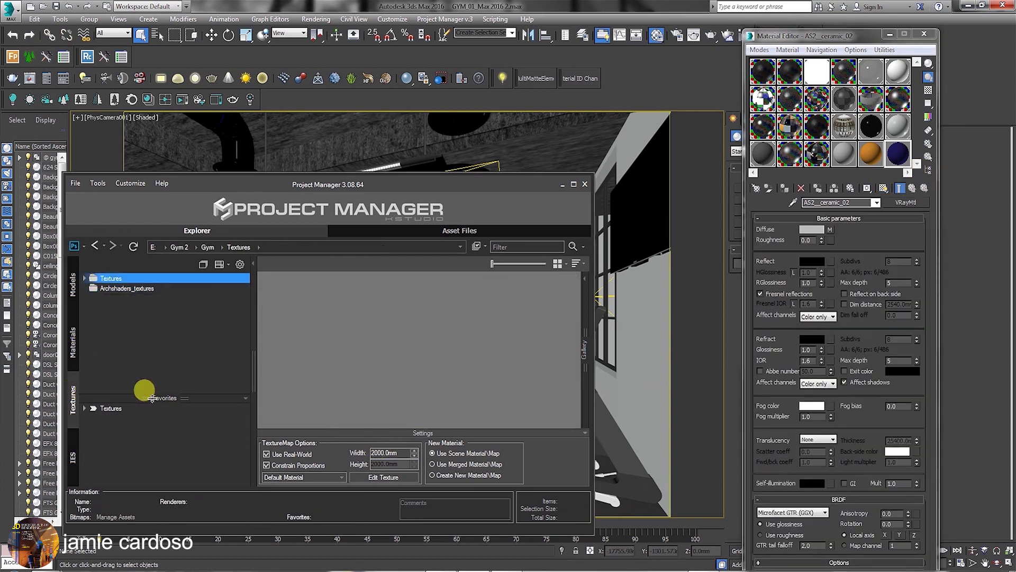
left_click_drag(353, 185, 447, 144)
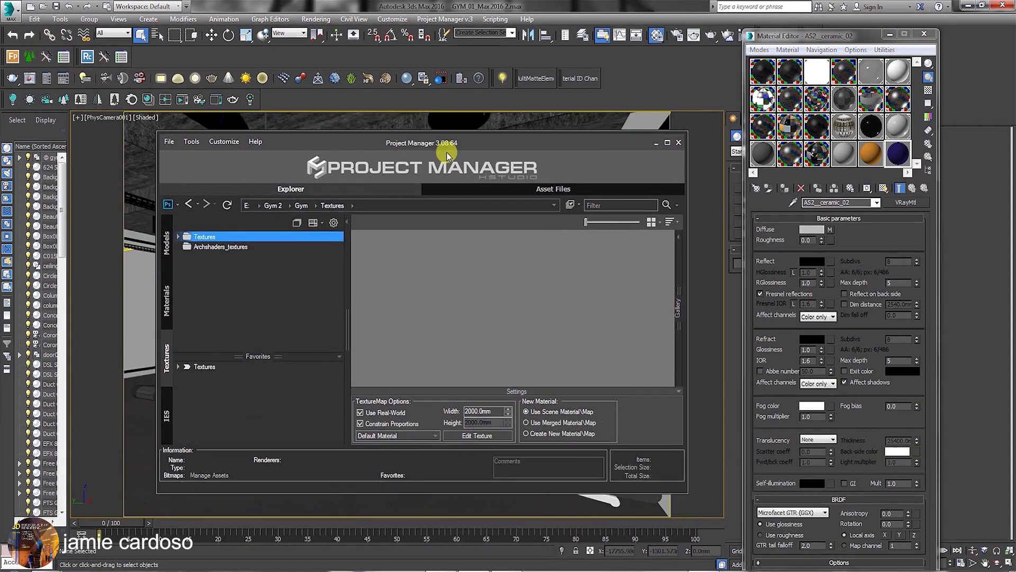
left_click(165, 411)
Step: Select 1.IES and set previews to about 7327 K with tighter zoom and distance, in Render mode
left_click(379, 279)
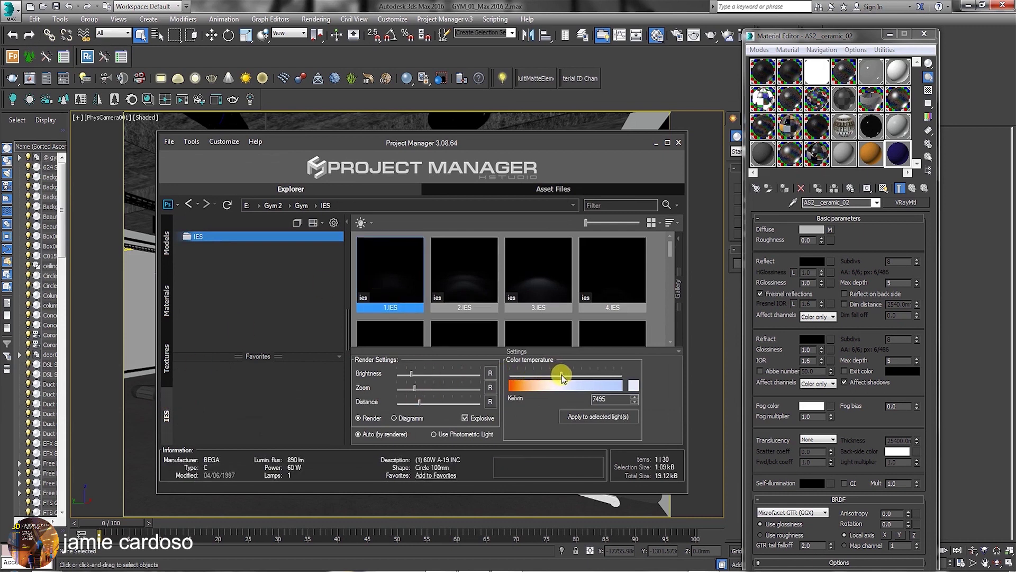
left_click_drag(517, 374, 577, 376)
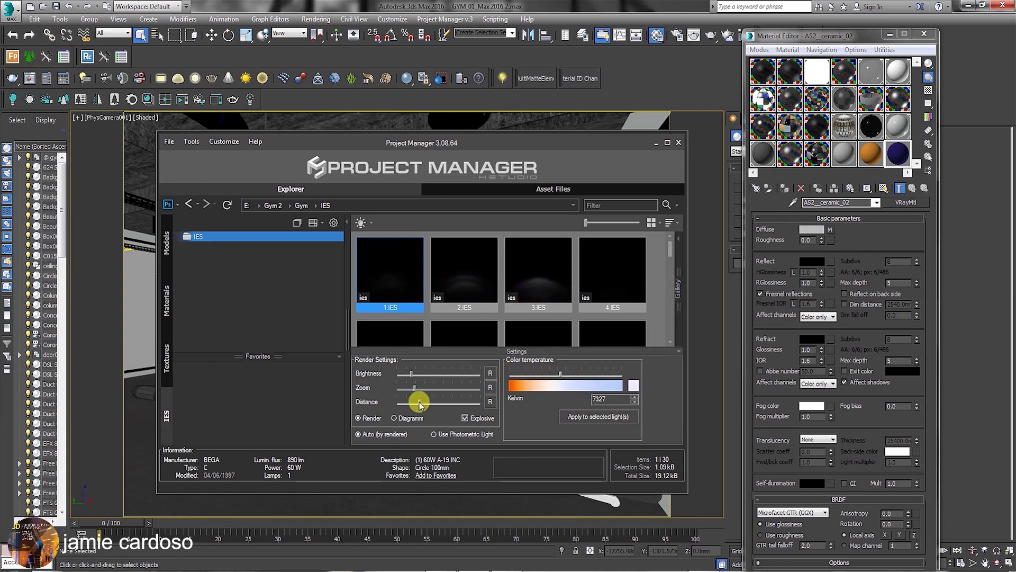
left_click_drag(419, 402, 428, 373)
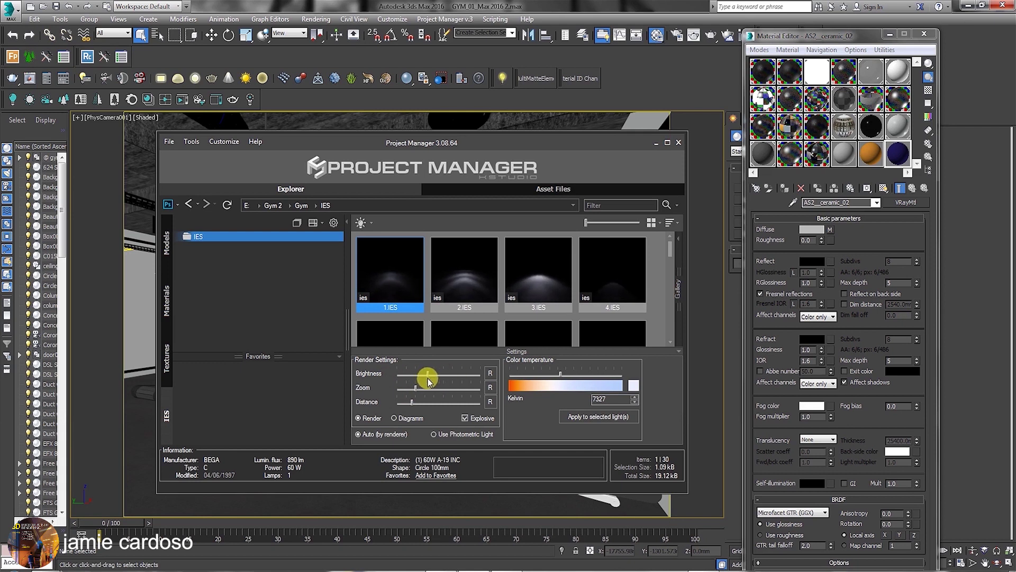
left_click(394, 419)
left_click(358, 419)
Step: Bring the 1.IES light into the viewport with Object Place&Paint set back to smart alignment
left_click_drag(387, 158, 557, 112)
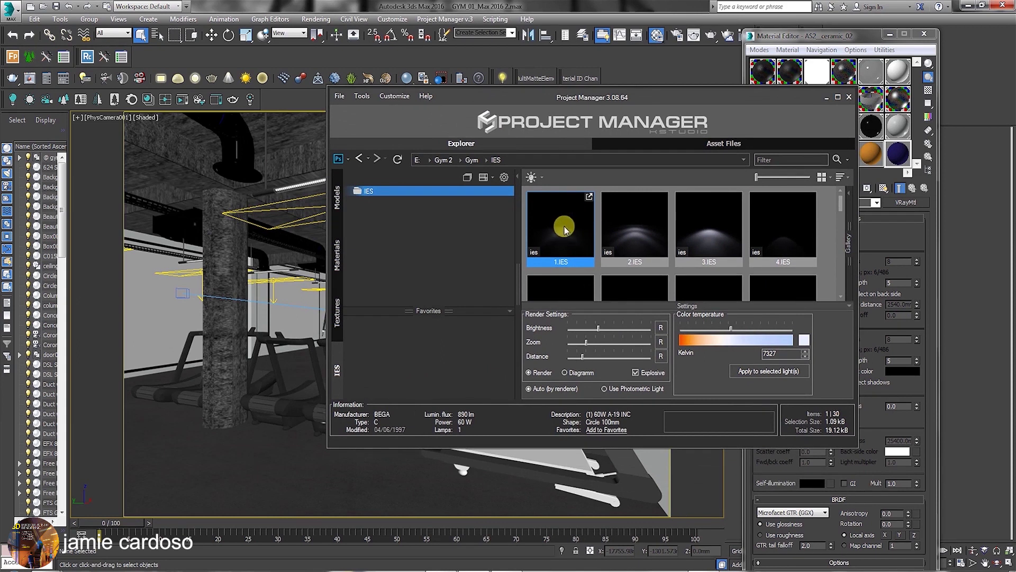
left_click_drag(568, 227, 220, 252)
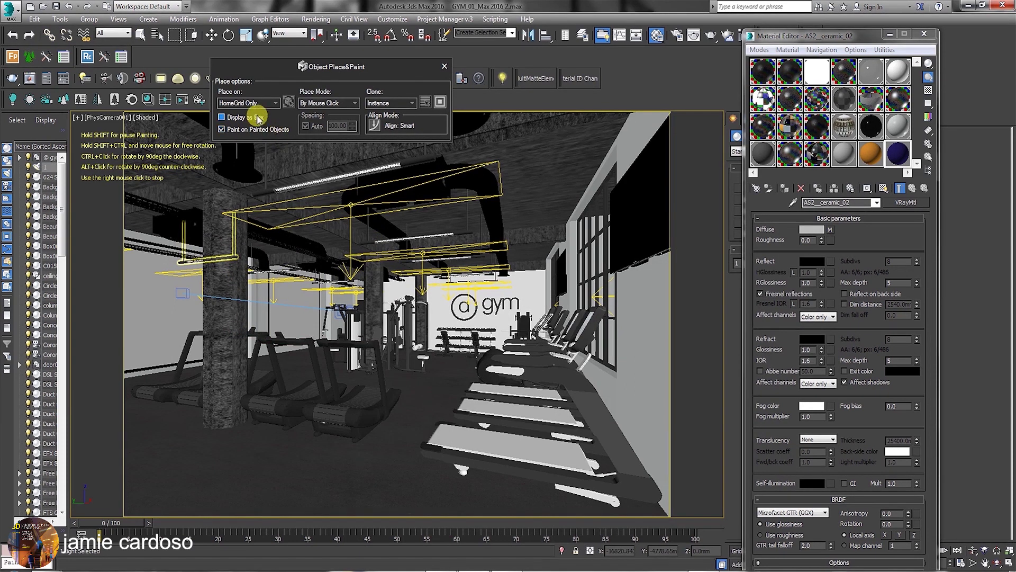
left_click(376, 126)
left_click(377, 126)
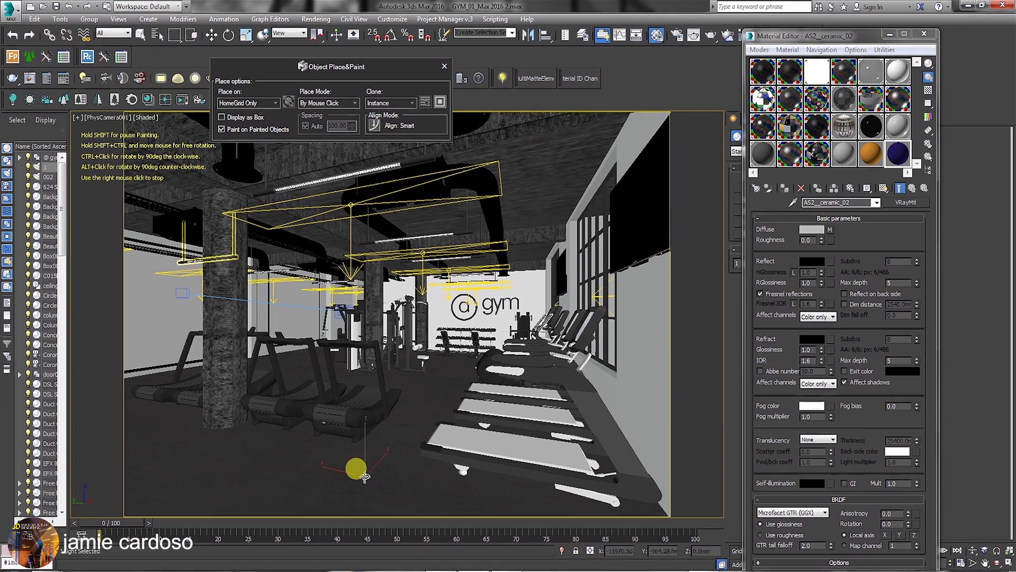
Step: Paint five 1.IES lights across the gym floor
left_click(385, 468)
left_click(415, 420)
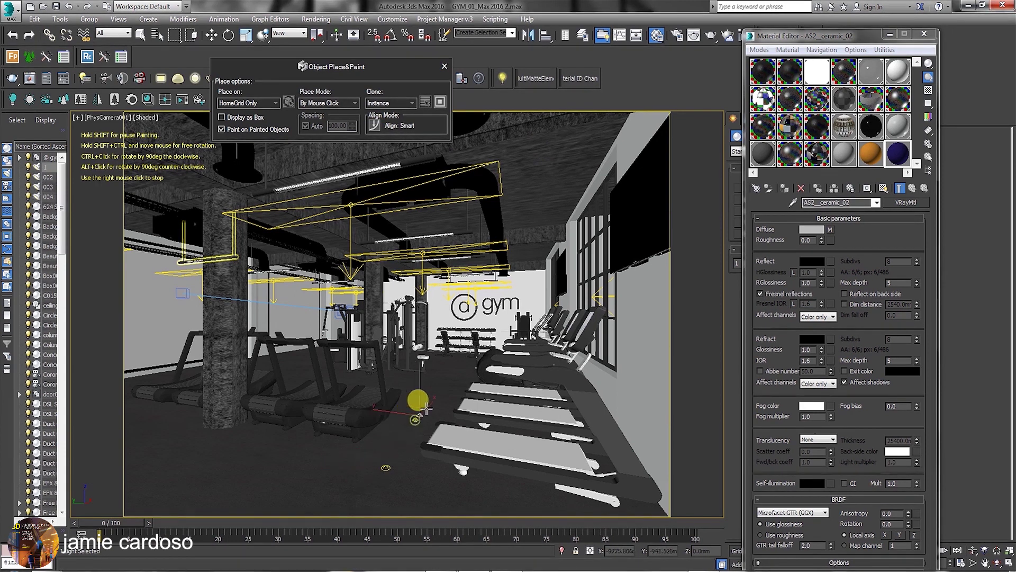
left_click(450, 380)
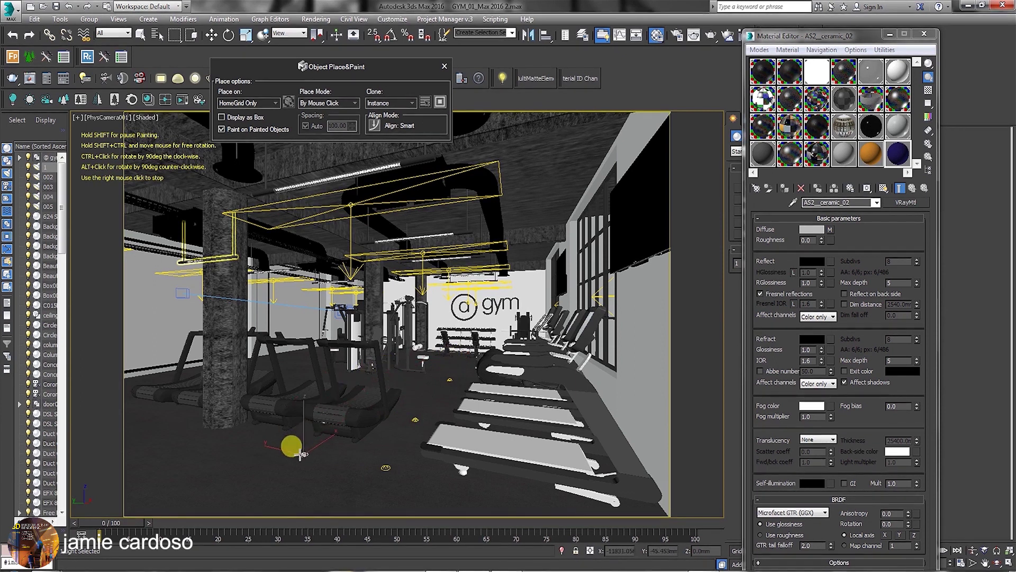
left_click(263, 449)
left_click(131, 410)
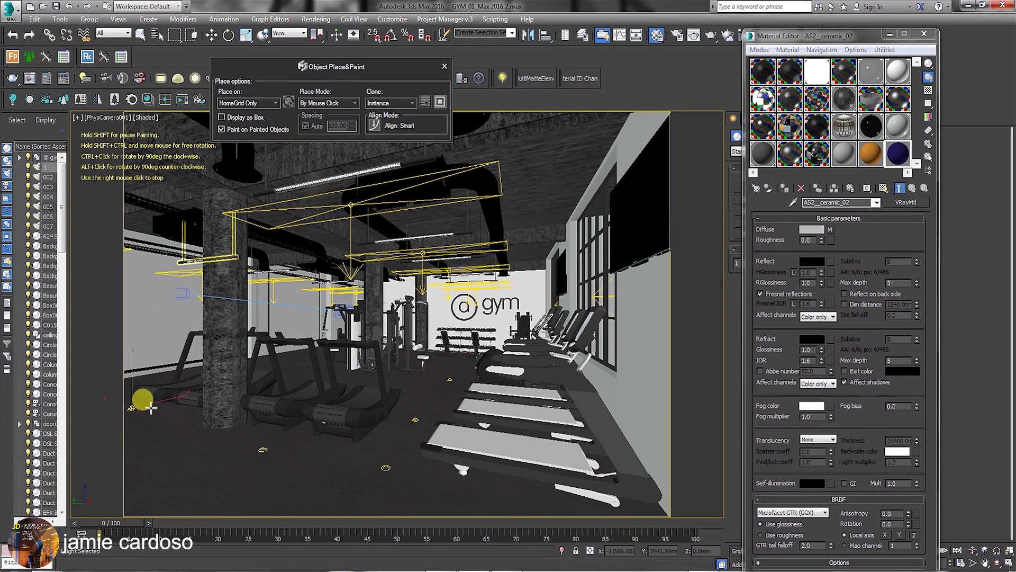
right_click(225, 417)
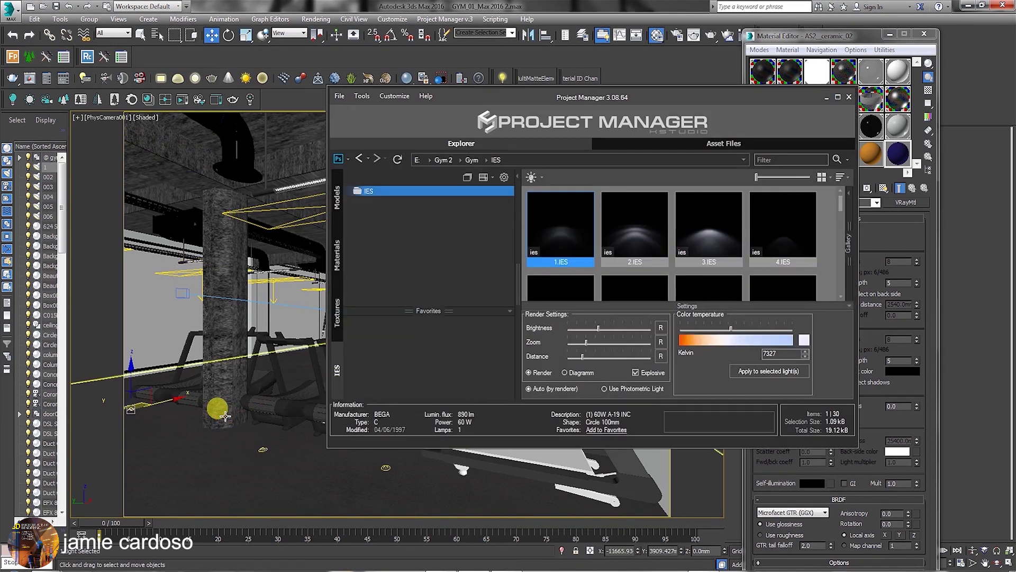
Step: Filter selection to Lights, select the floor lights and raise them to about 3797 mm
left_click(823, 95)
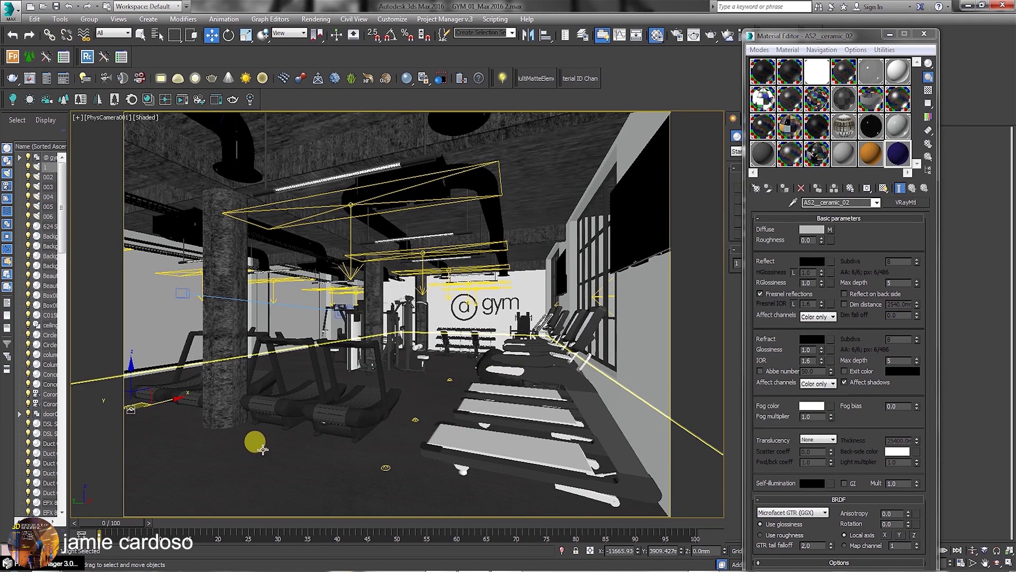
left_click(263, 449)
left_click(113, 32)
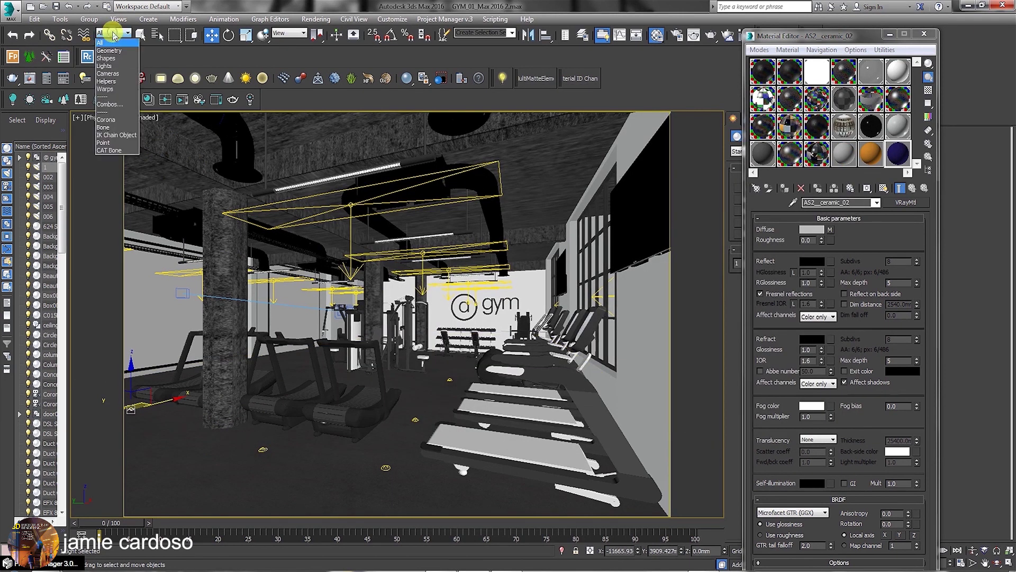
left_click(112, 68)
left_click(259, 445, "ctrl")
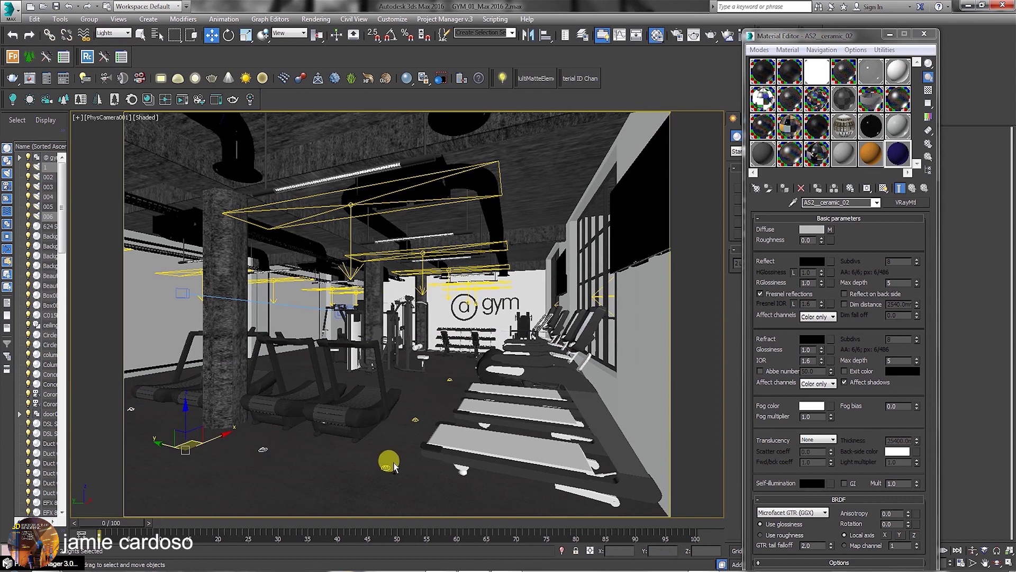
left_click_drag(393, 466, 470, 207)
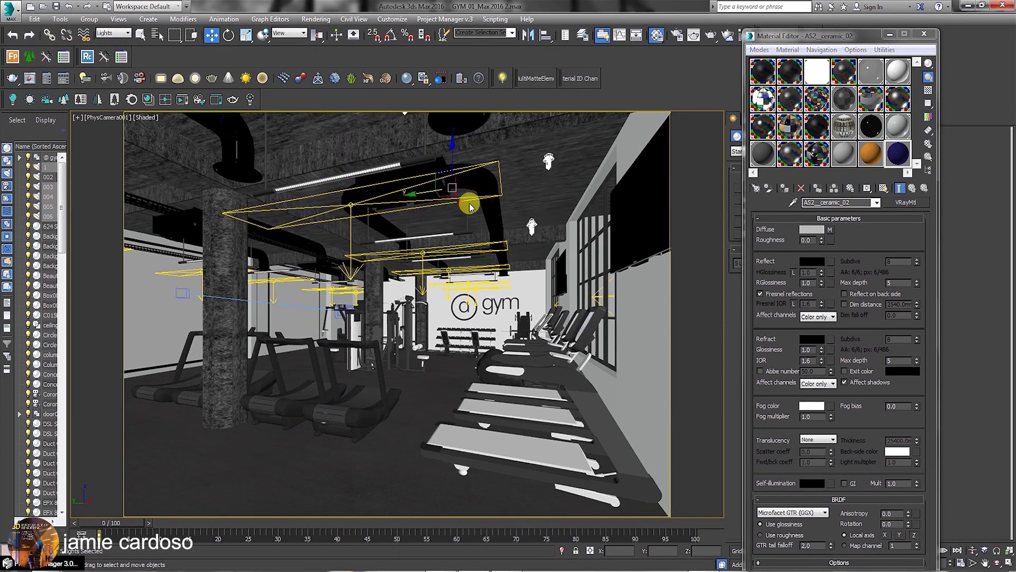
right_click(52, 567)
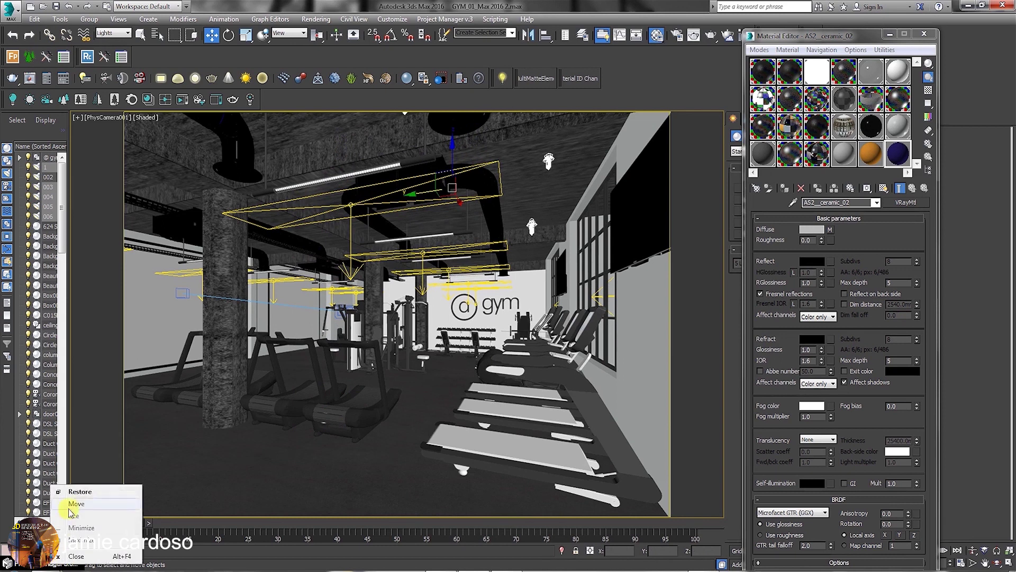
left_click(85, 492)
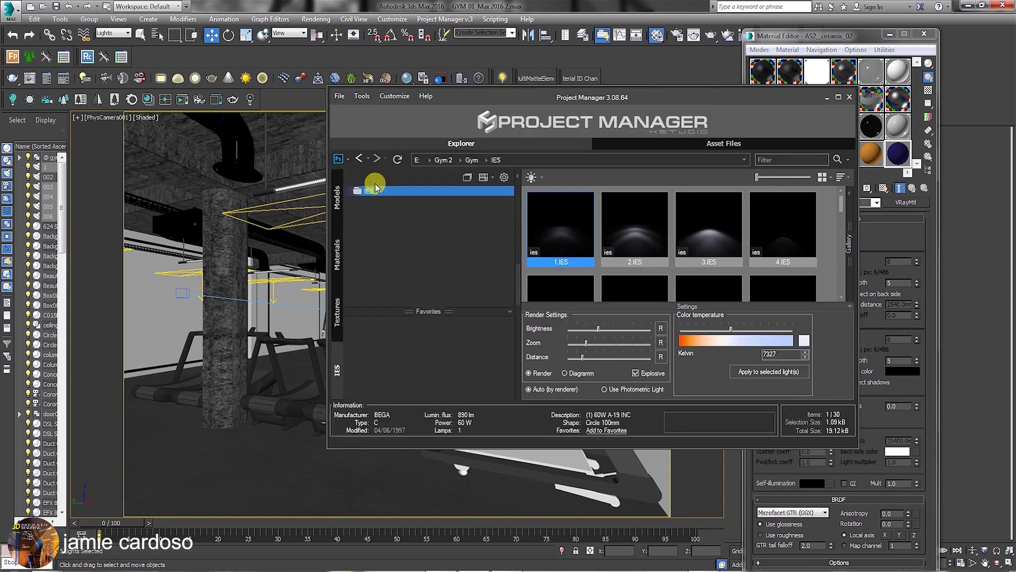
Step: Replace all instanced gym lights with the 3.IES profile
left_click(713, 226)
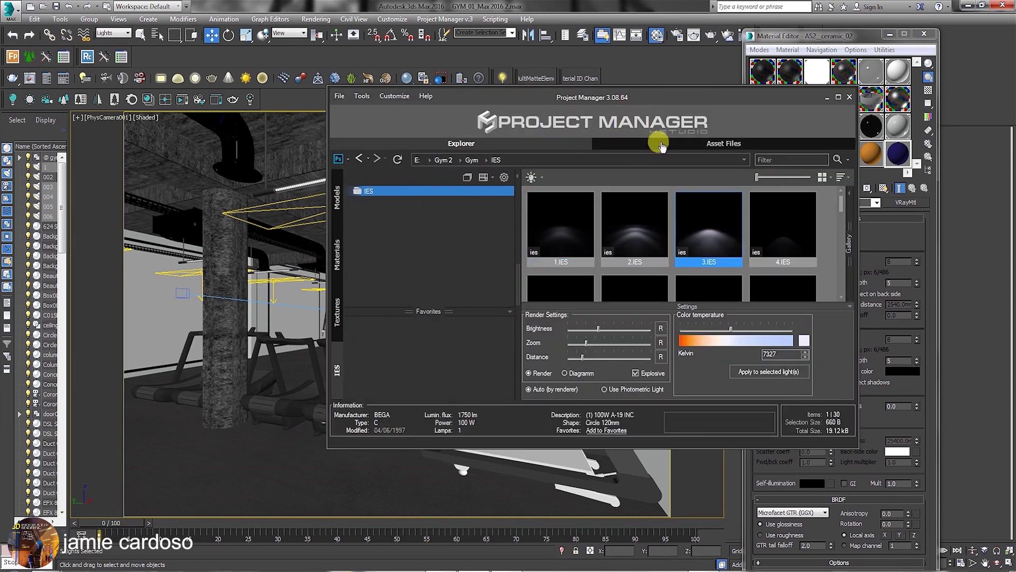
right_click(700, 219)
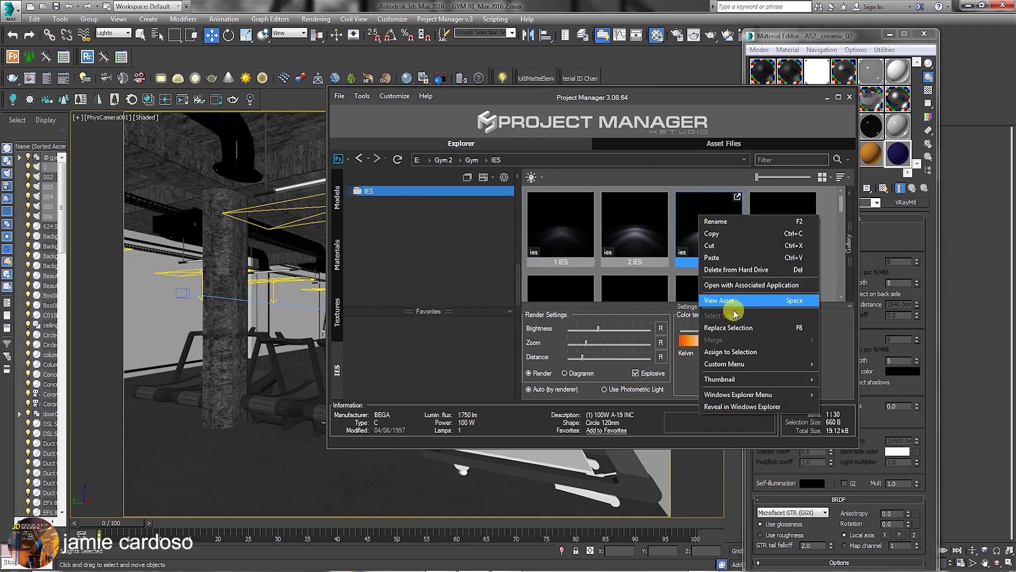
left_click(728, 329)
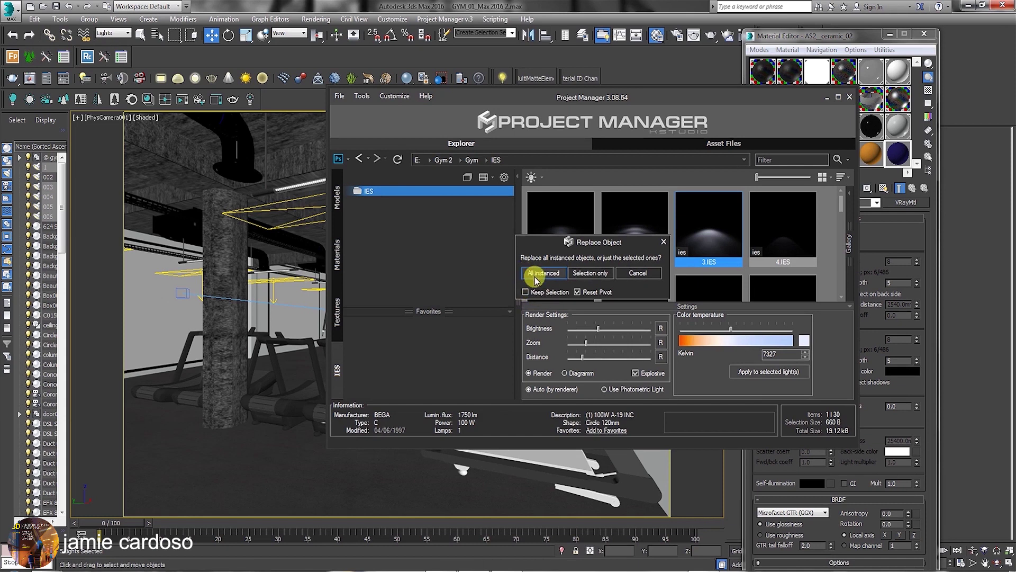
left_click(557, 273)
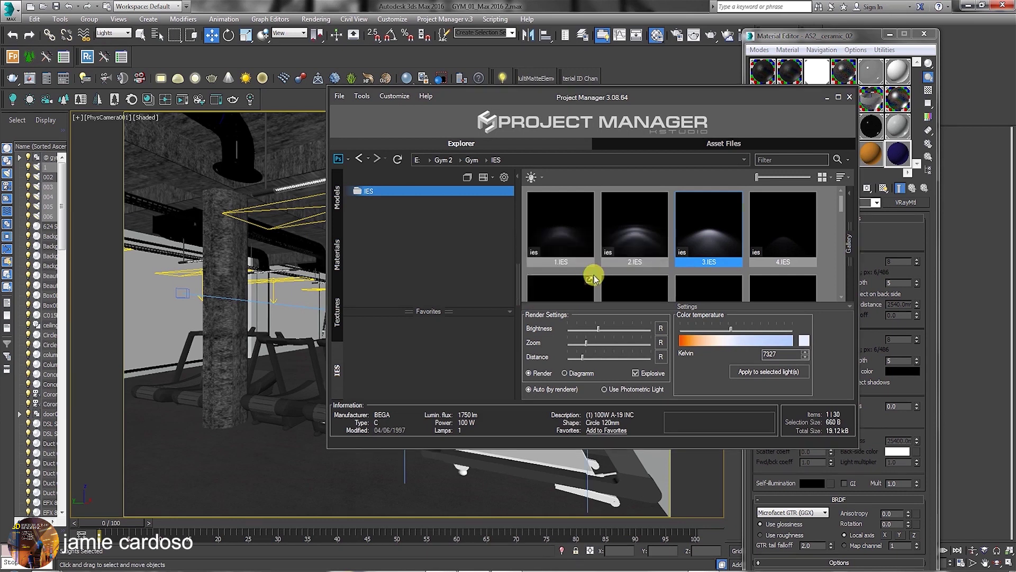
left_click_drag(606, 112, 361, 368)
left_click_drag(448, 360, 840, 289)
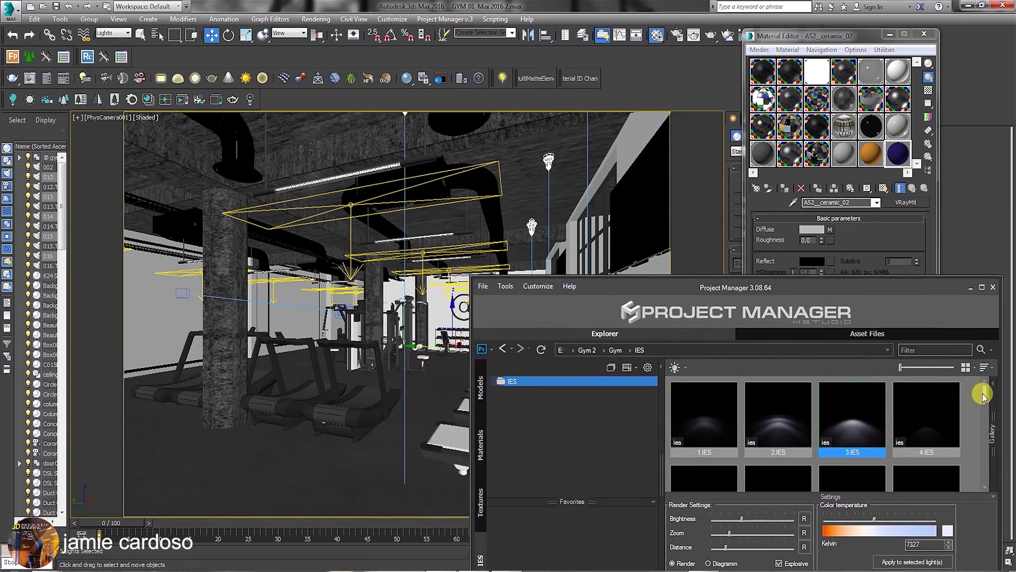
Step: Replace only the selected lights with the 16.ies profile
left_click_drag(982, 397, 981, 435)
left_click(926, 411)
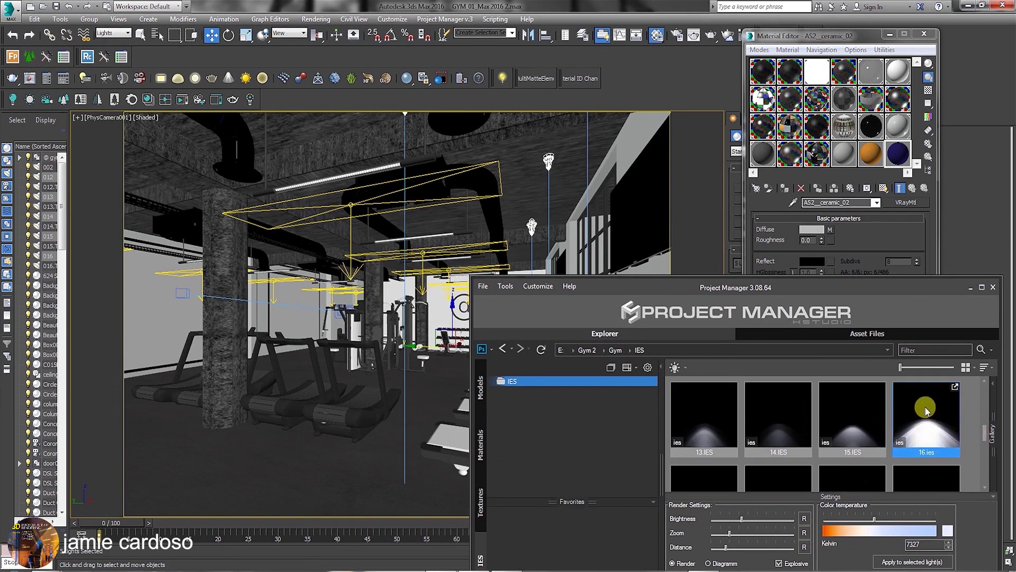
right_click(927, 411)
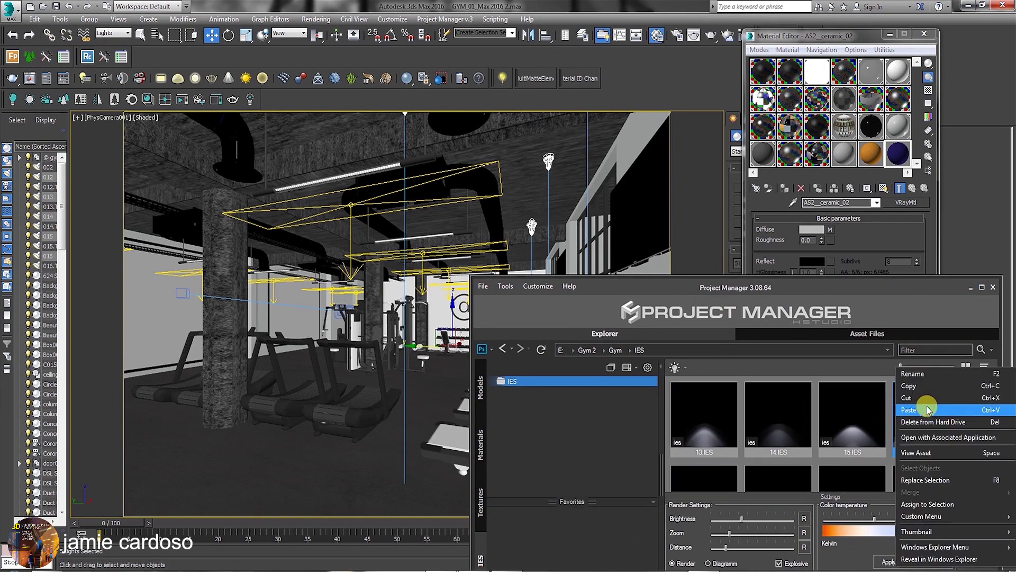
left_click(930, 483)
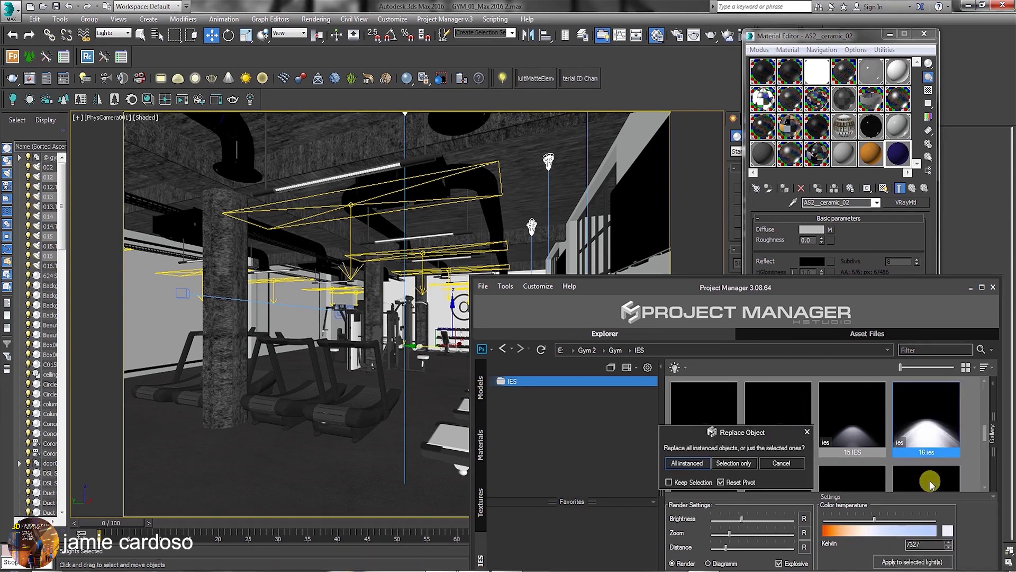
left_click(732, 467)
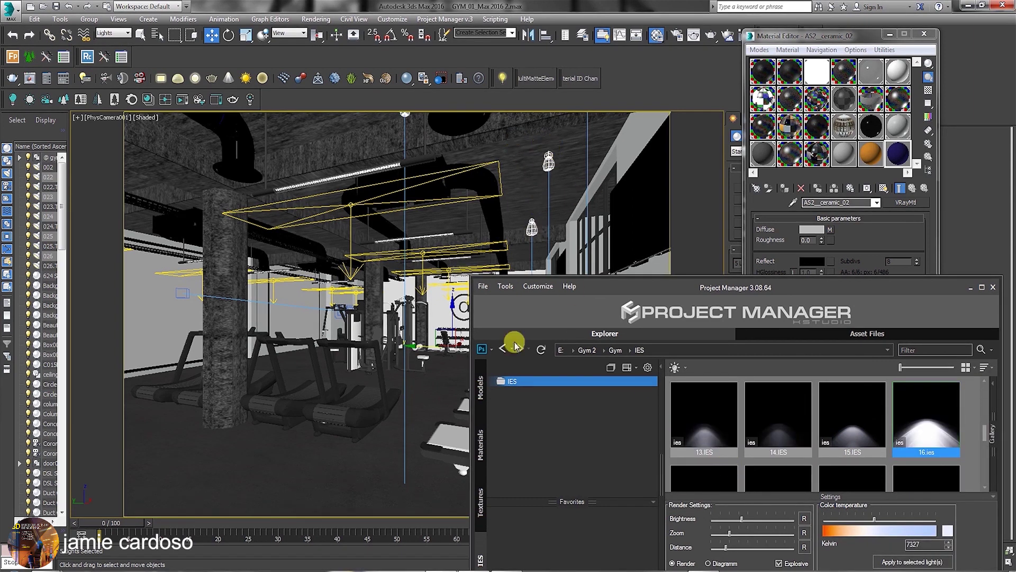
left_click_drag(517, 284, 322, 186)
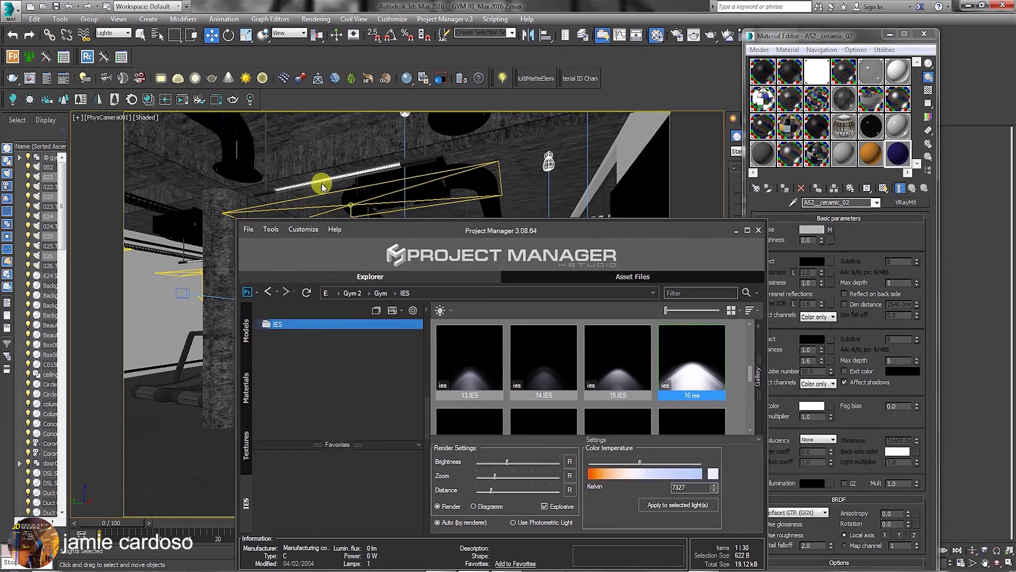
Step: Drop the 'graphics' material onto the two columns, then replace it with the 'ceiling' material
left_click_drag(474, 229, 403, 154)
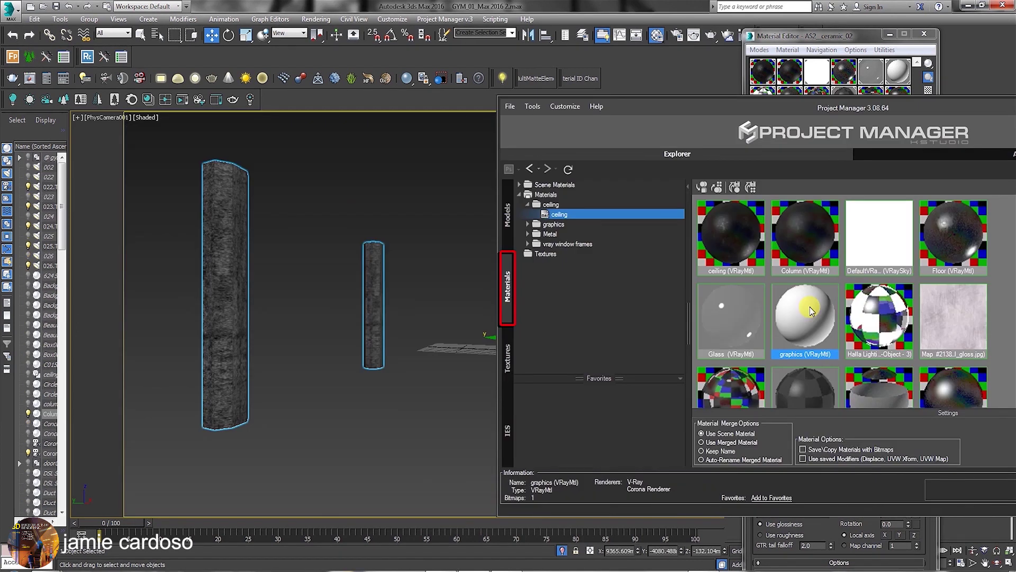
left_click_drag(810, 311, 225, 308)
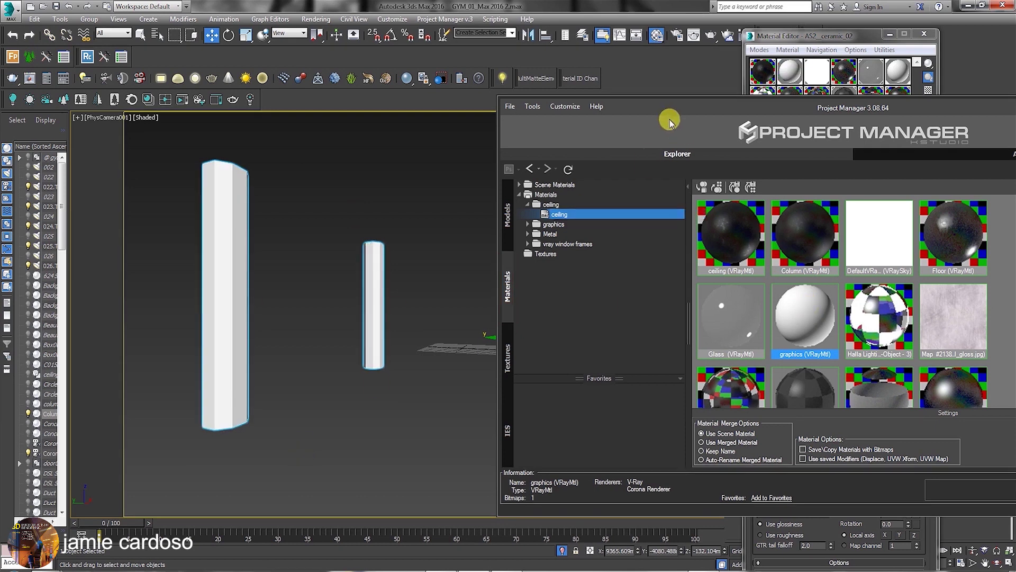
left_click_drag(669, 111, 532, 283)
left_click(790, 70)
left_click_drag(585, 424, 224, 270)
left_click_drag(715, 284, 668, 90)
left_click(277, 174)
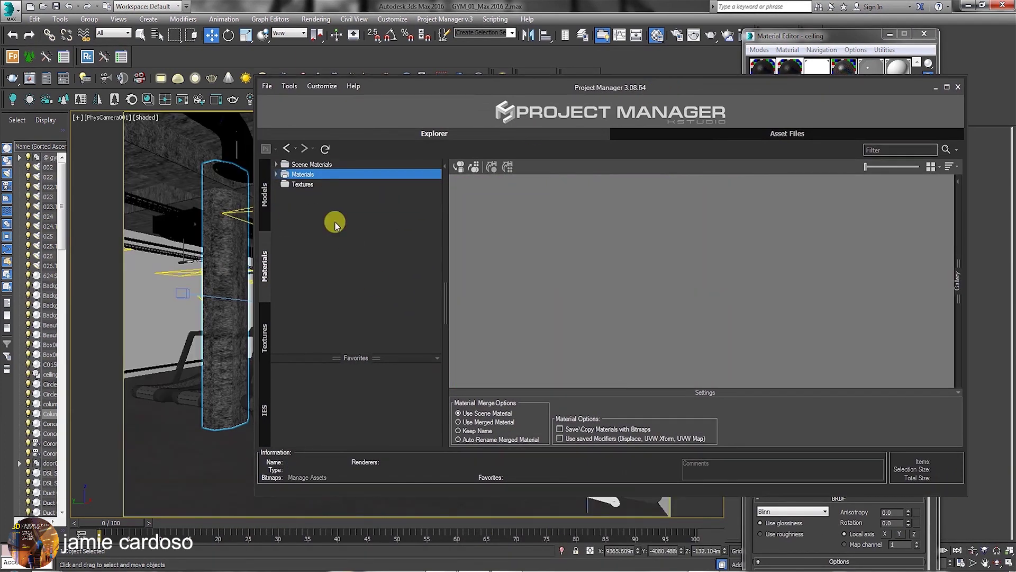
Step: Browse Models > escalator and show the escalator.max details (79,642 faces, 11 bitmaps)
left_click(264, 193)
left_click_drag(450, 86, 561, 65)
left_click(421, 189)
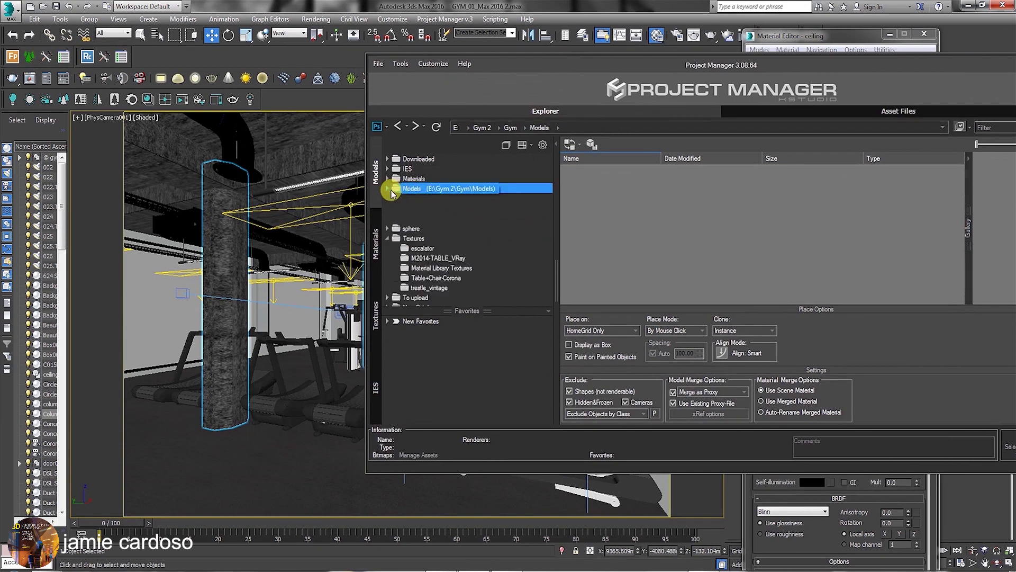
left_click(423, 198)
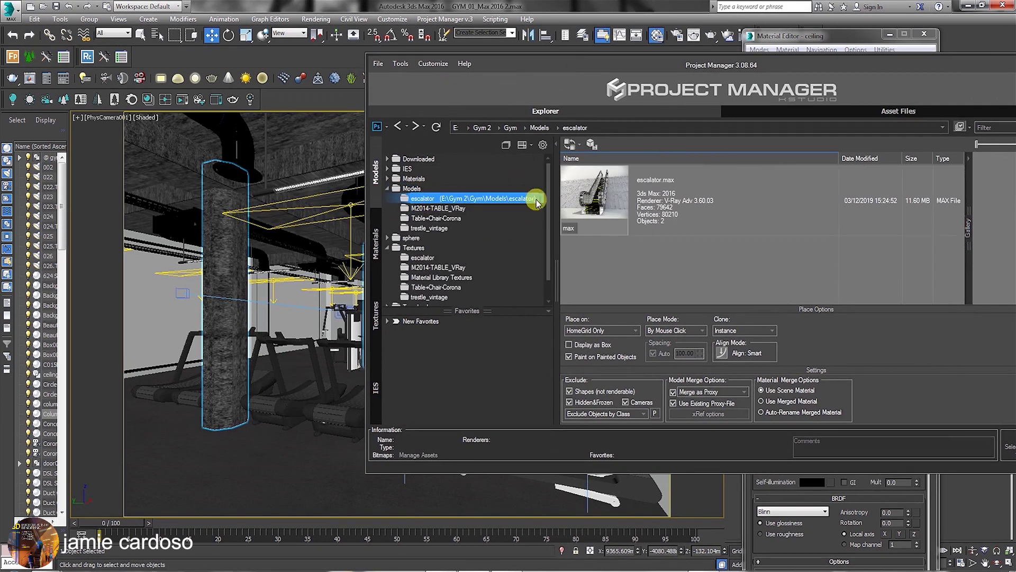
left_click(669, 194)
left_click_drag(625, 66, 715, 72)
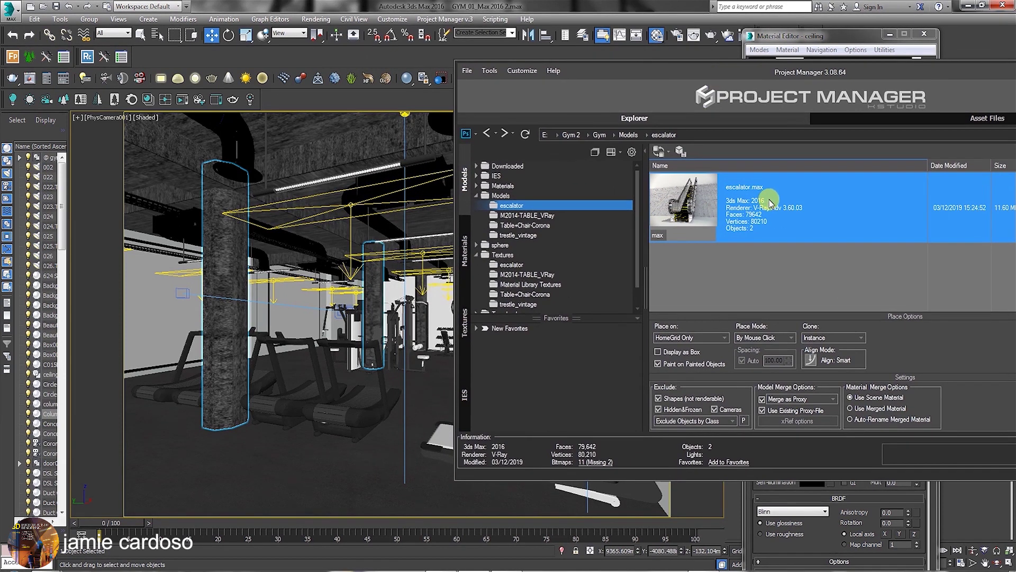
Step: Keep placement set to HomeGrid Only and select escalator.max for placing
left_click(678, 339)
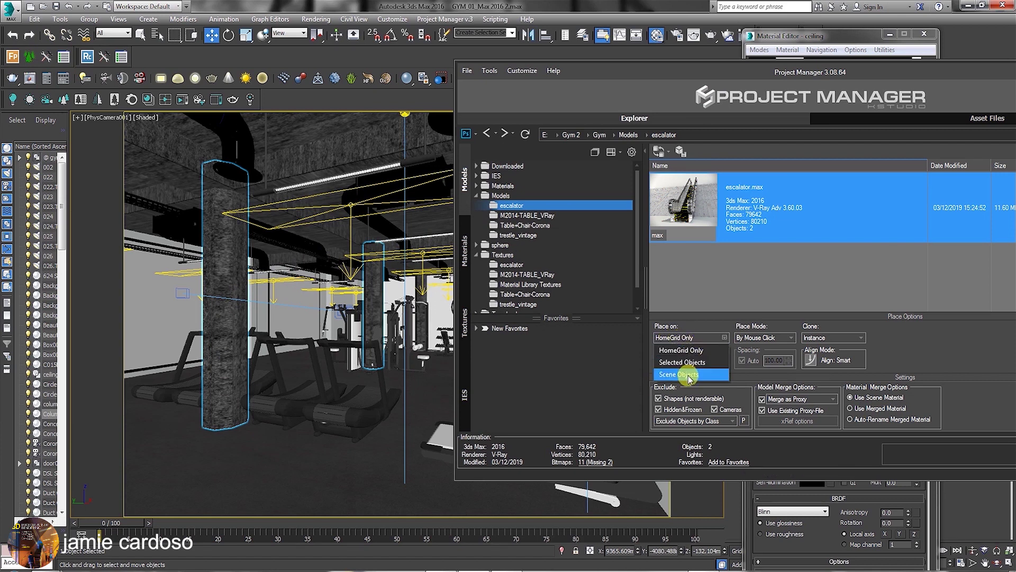
left_click(731, 290)
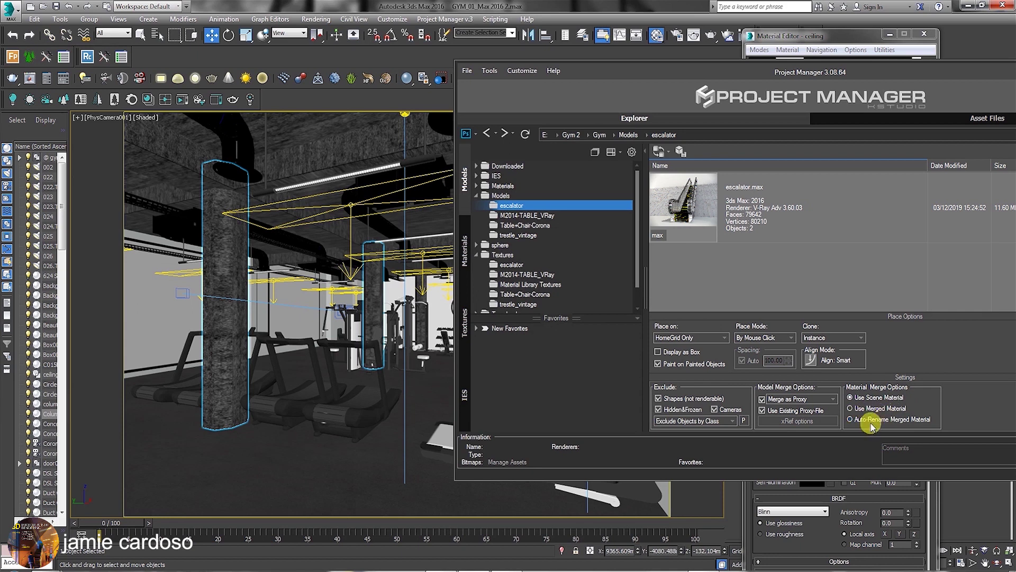
left_click(676, 233)
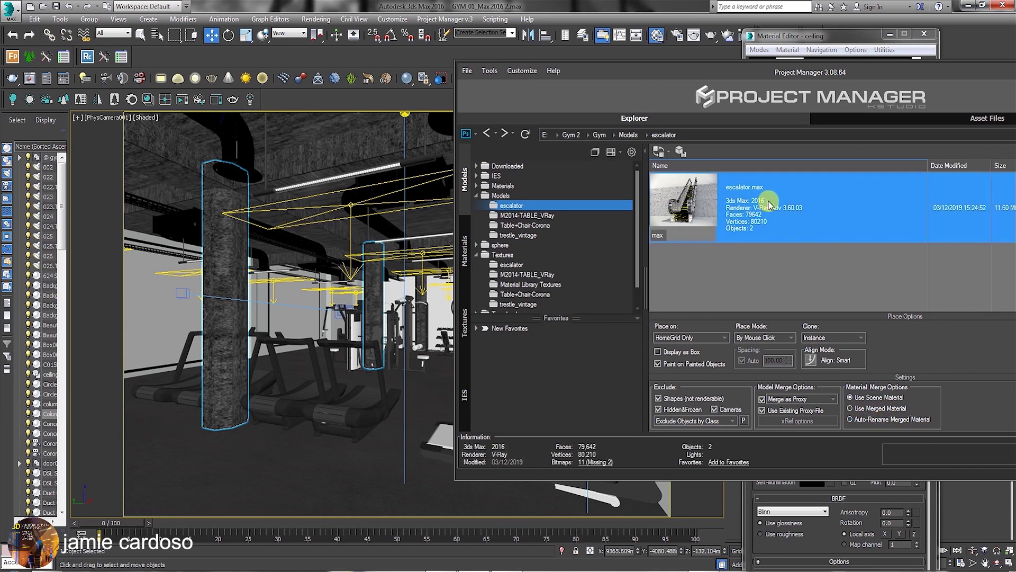
Step: Place escalator.max in the gym viewport with Merge as Proxy, then end Place&Paint
left_click_drag(771, 204, 434, 302)
left_click_drag(230, 459, 227, 458)
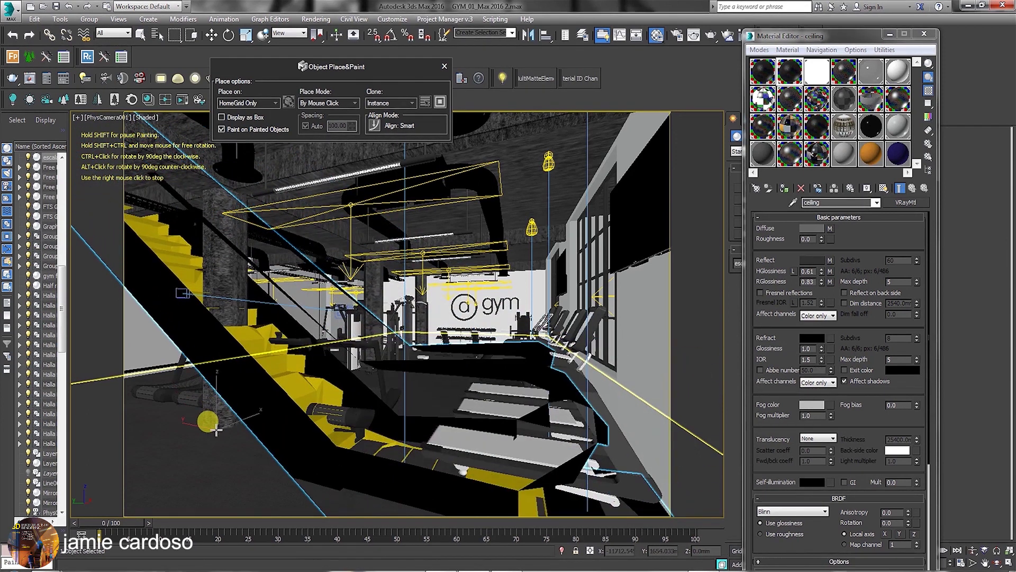
left_click(216, 430)
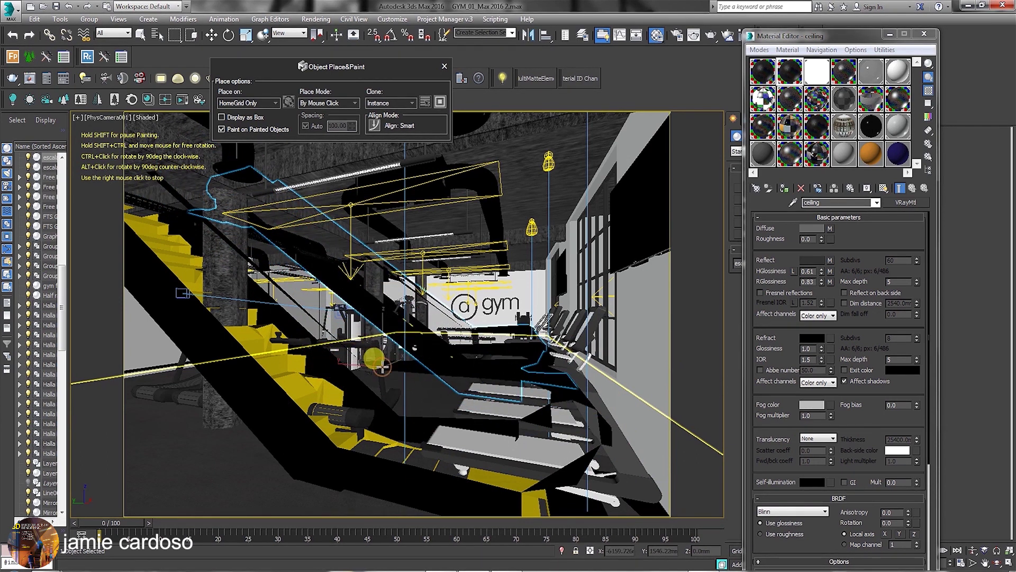
right_click(383, 365)
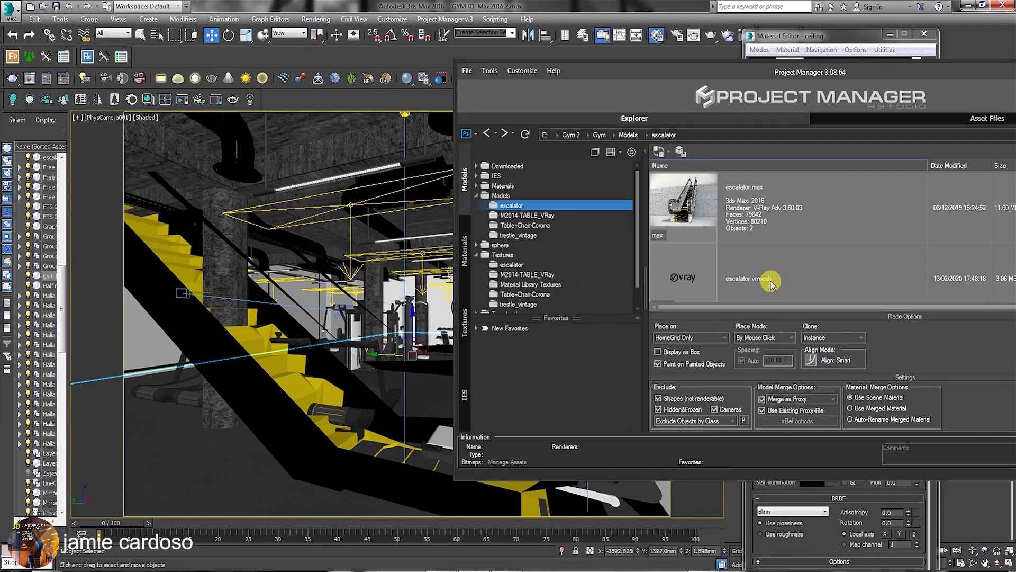
Step: Select escalator.vrmesh, then minimize Project Manager and the Material Editor
left_click(774, 284)
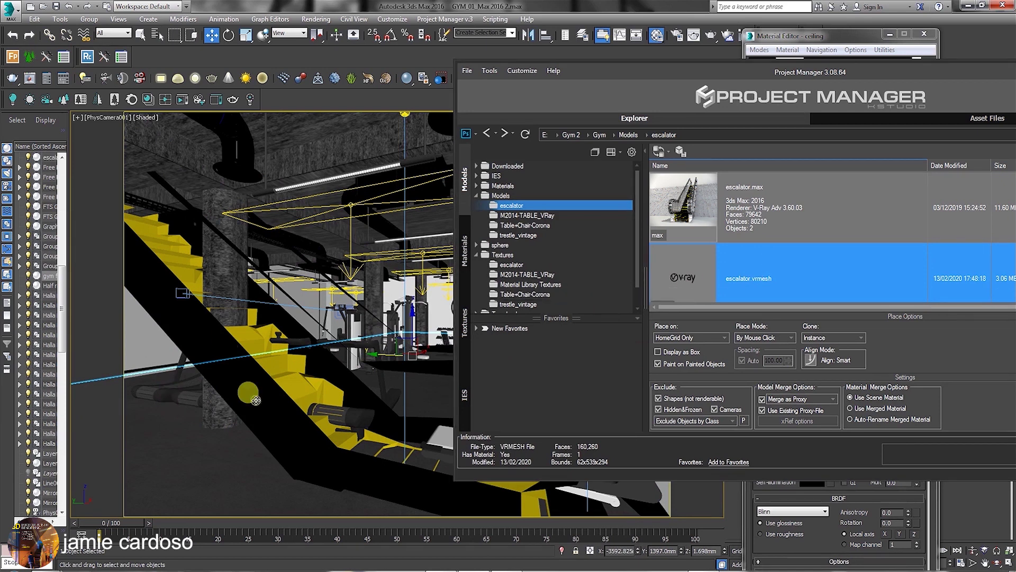
left_click_drag(985, 72, 702, 94)
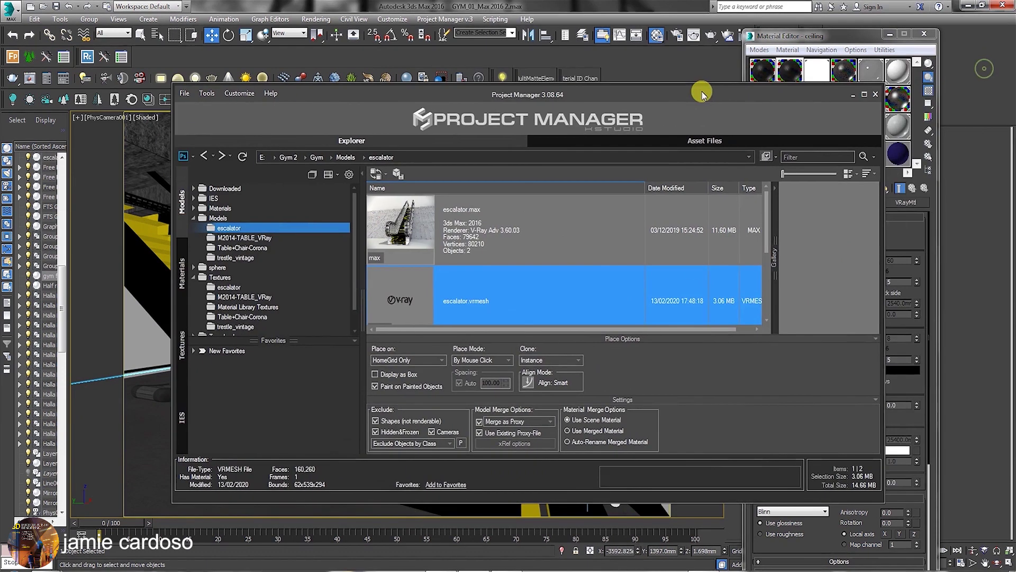
left_click(853, 94)
left_click(889, 34)
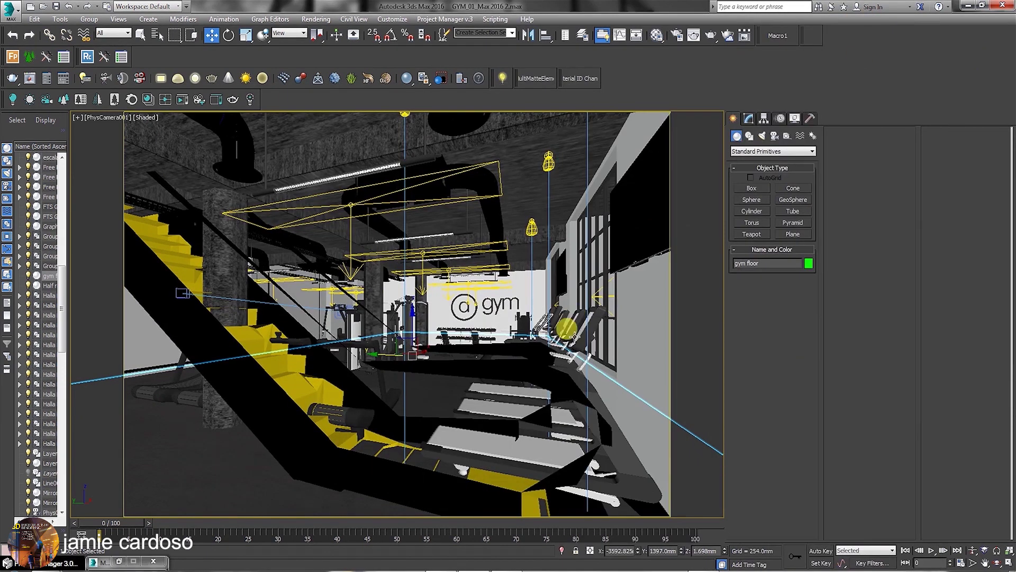
Step: Confirm the placed escalator is a VRayProxy whose mesh file is escalator.vrmesh
left_click(252, 384)
left_click(751, 119)
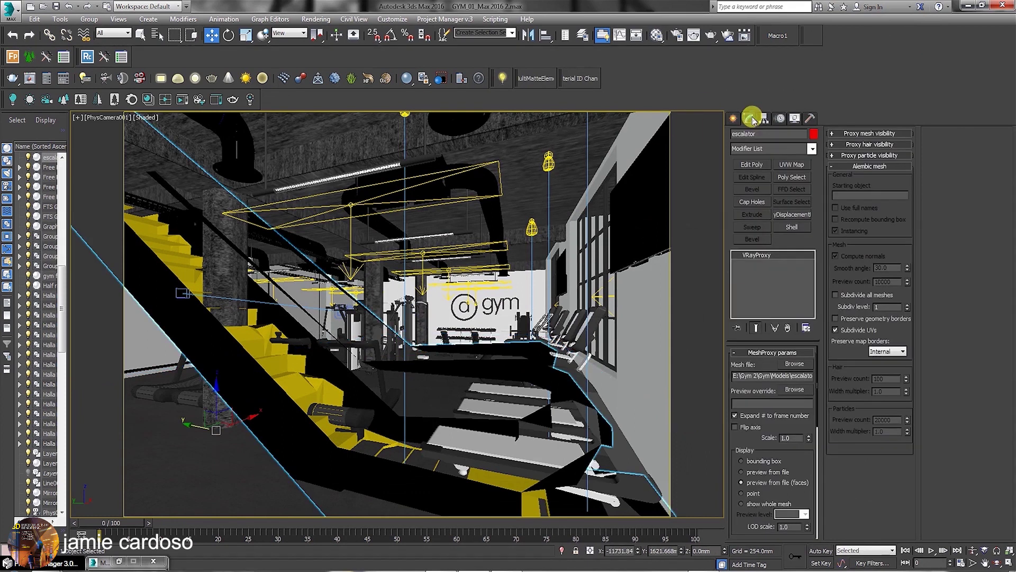
left_click_drag(762, 375, 821, 374)
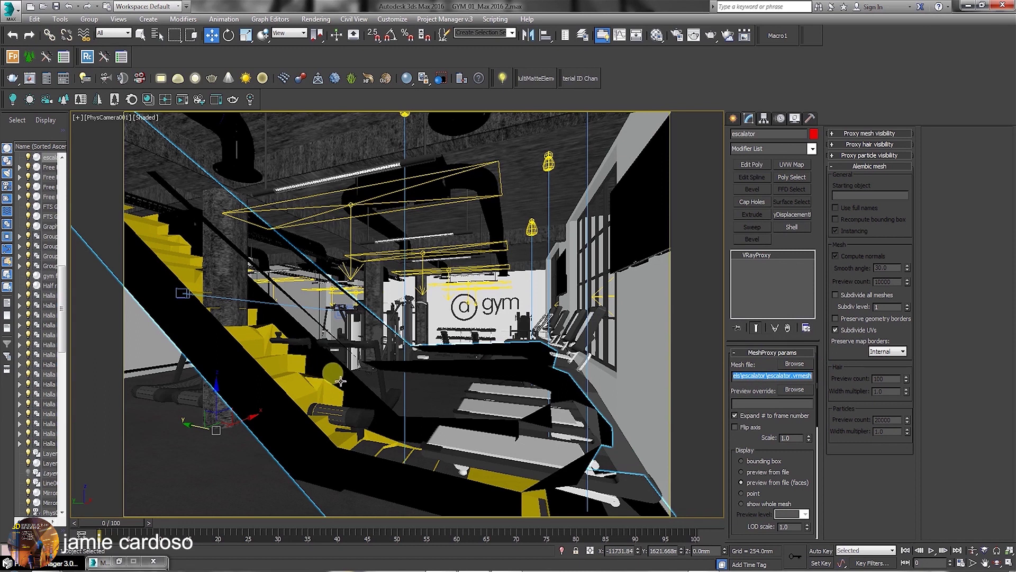
left_click(733, 118)
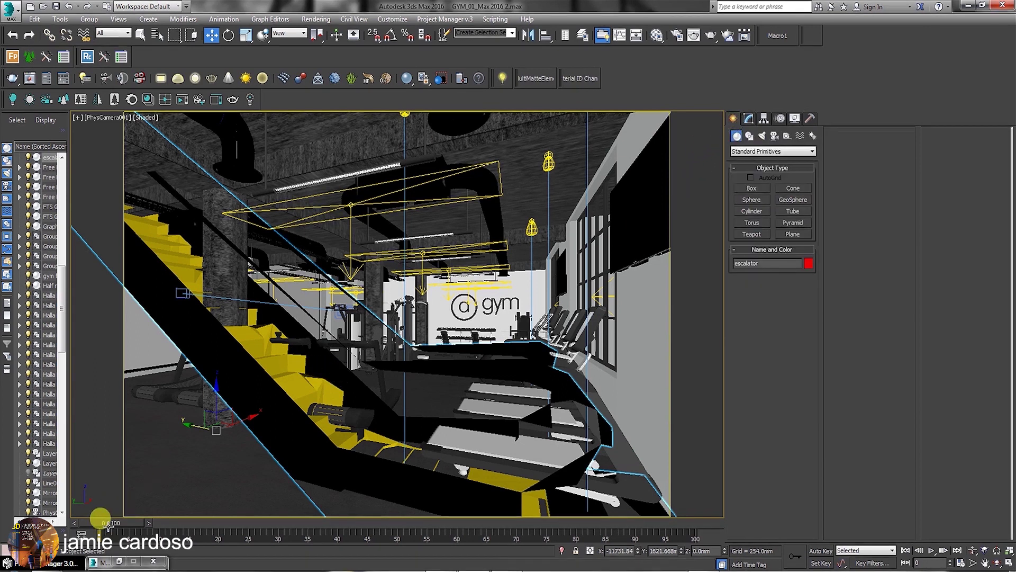
Step: Restore the minimized Project Manager window
right_click(53, 561)
left_click(71, 499)
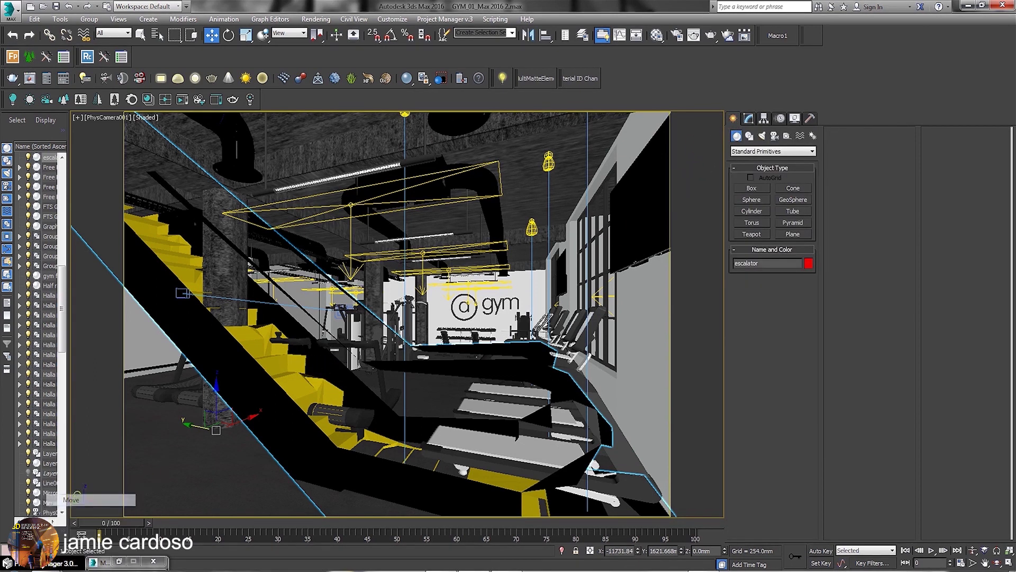
left_click(535, 244)
right_click(548, 244)
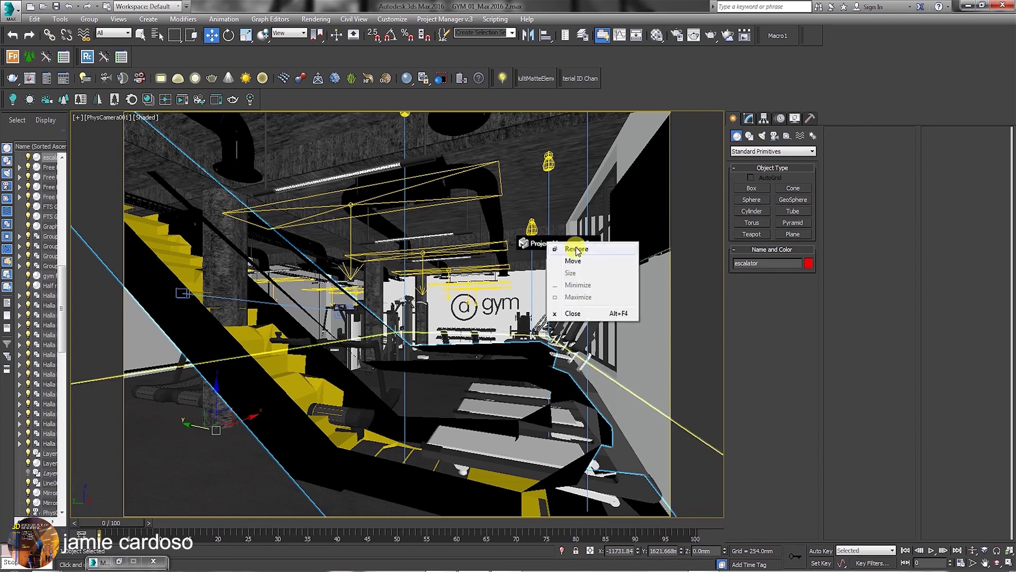
left_click(572, 248)
Step: Show Table+Chair-Corona.max in Models and open its Manage Assets dialog listing six missing textures
left_click(931, 131)
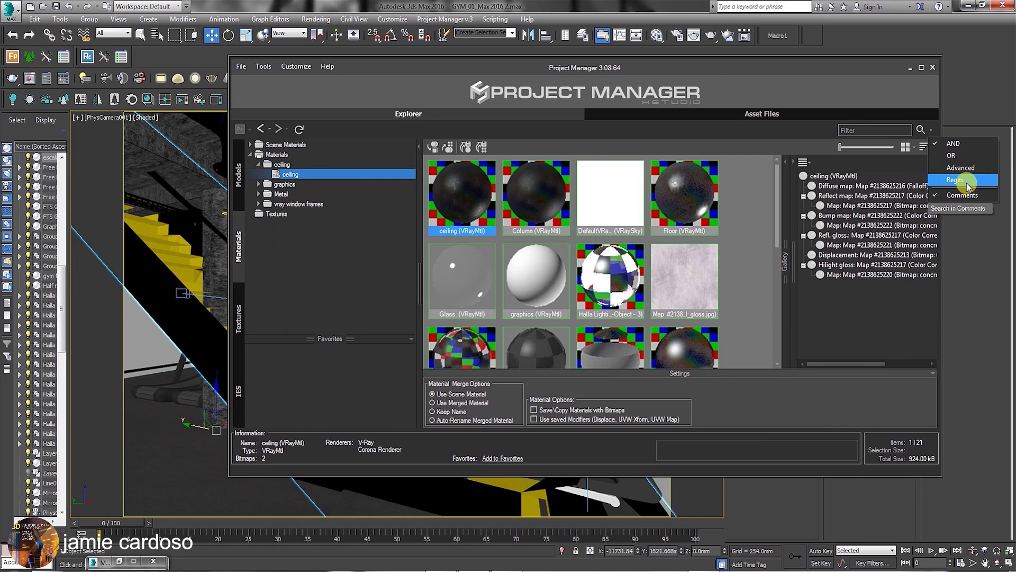
left_click(863, 131)
left_click(238, 174)
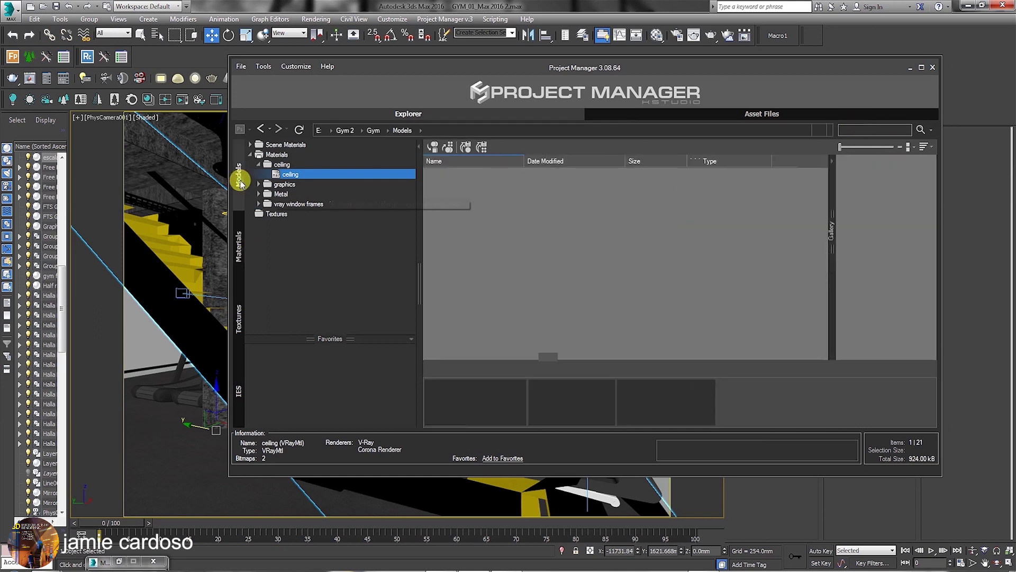
left_click(833, 130)
left_click(847, 159)
left_click(575, 193)
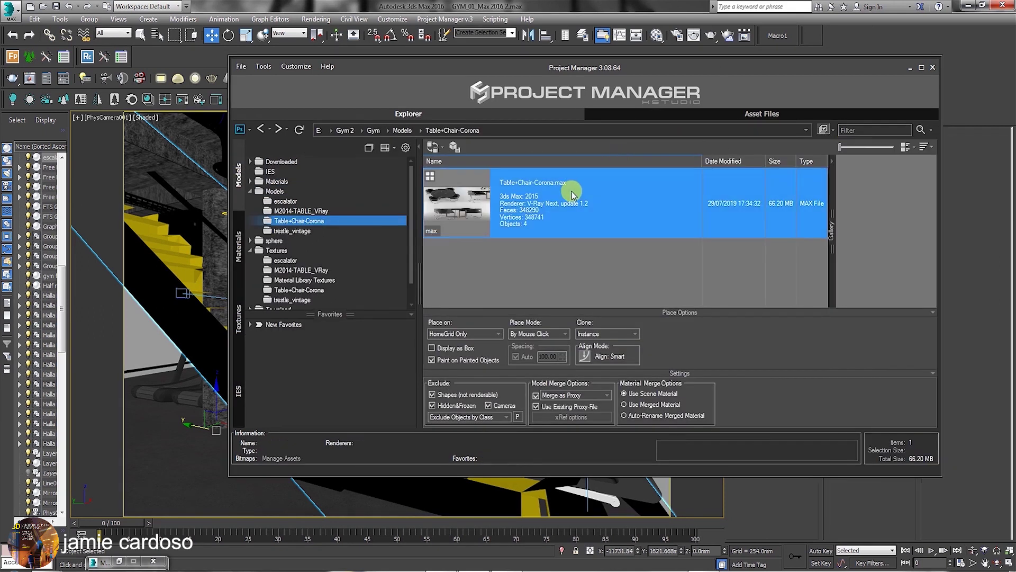
right_click(531, 197)
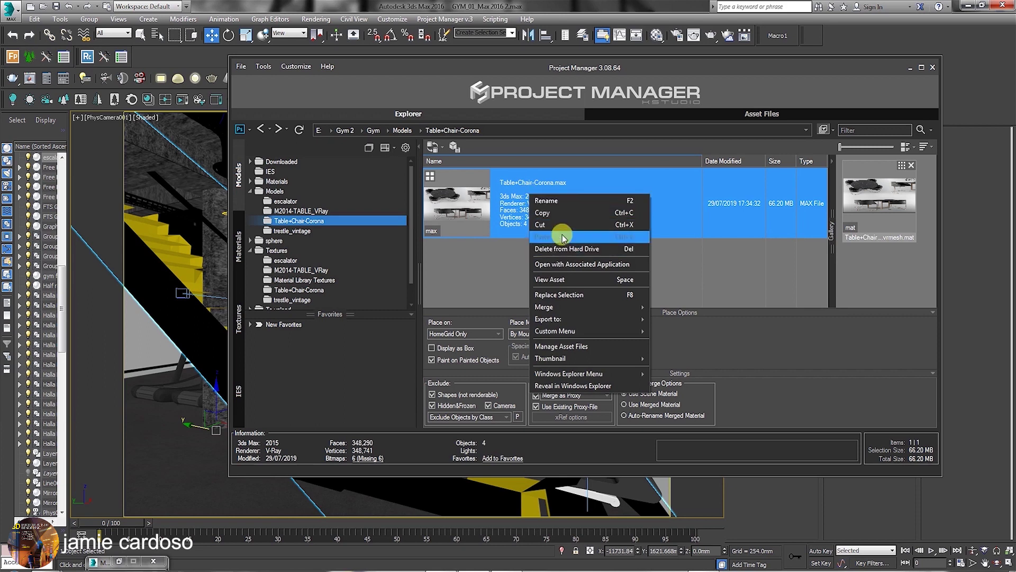
left_click(597, 350)
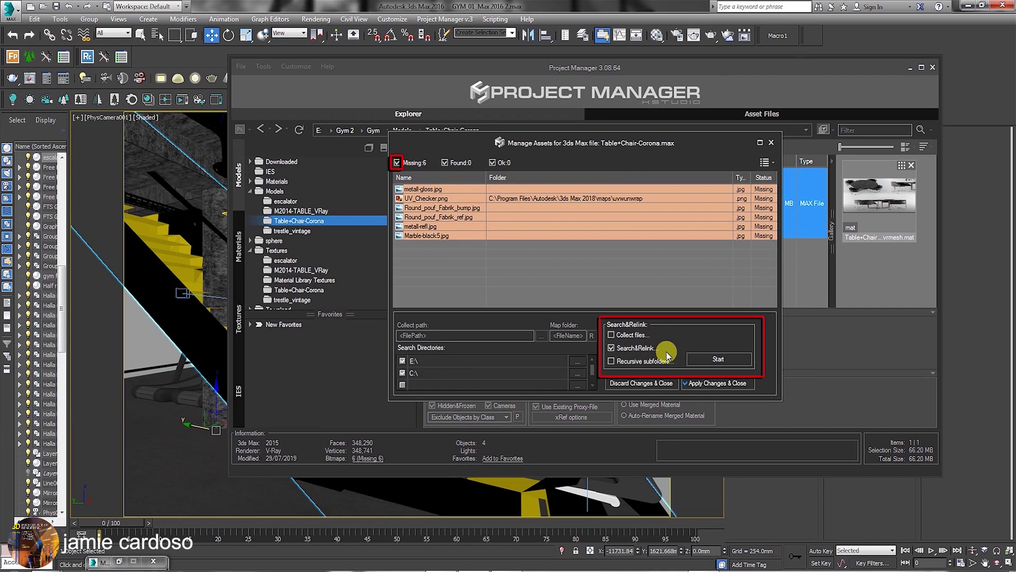
Step: Search&Relink the missing textures across E:\ and C:\, including recursive subfolders
left_click(403, 361)
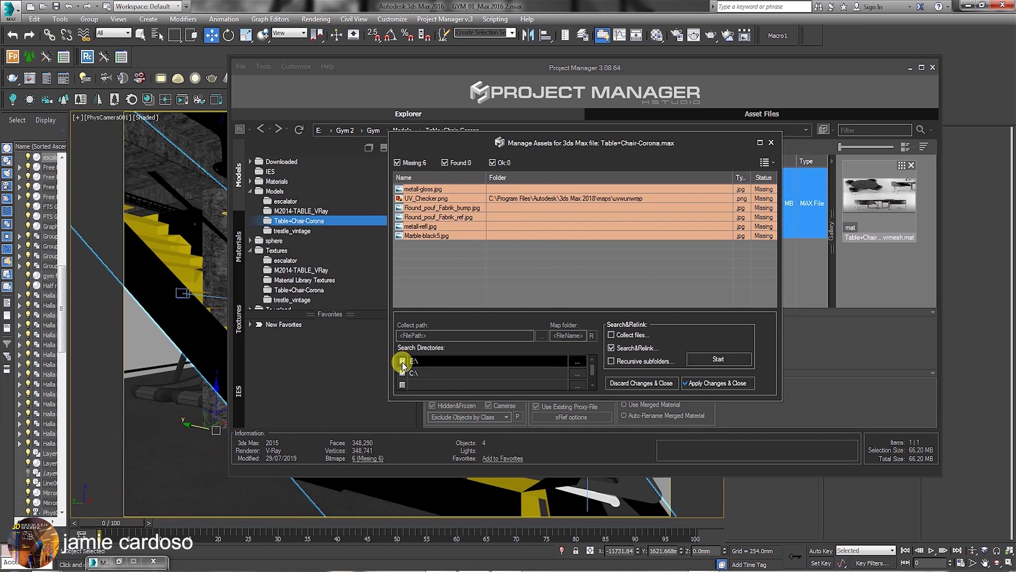
left_click(403, 374)
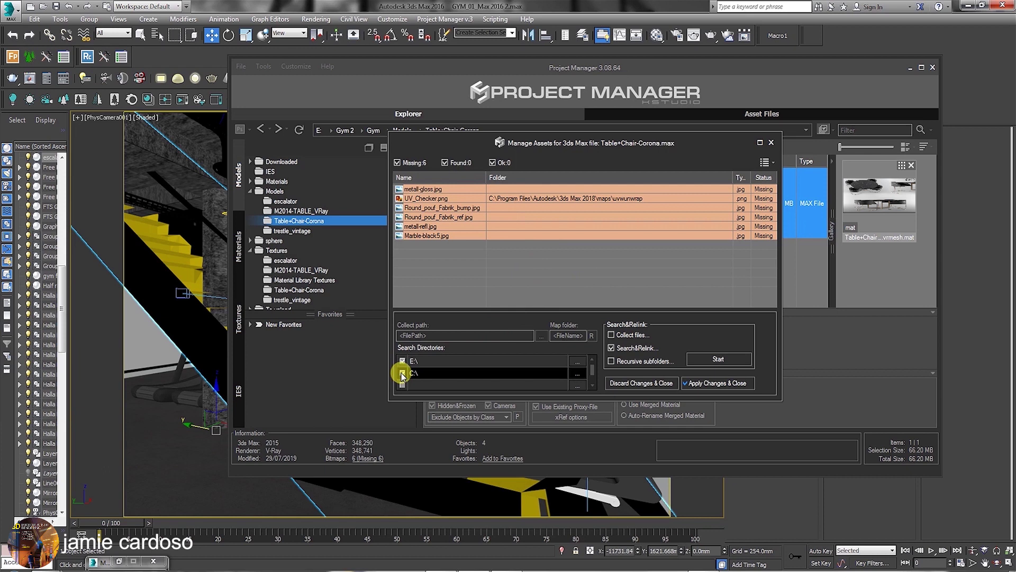
left_click(402, 373)
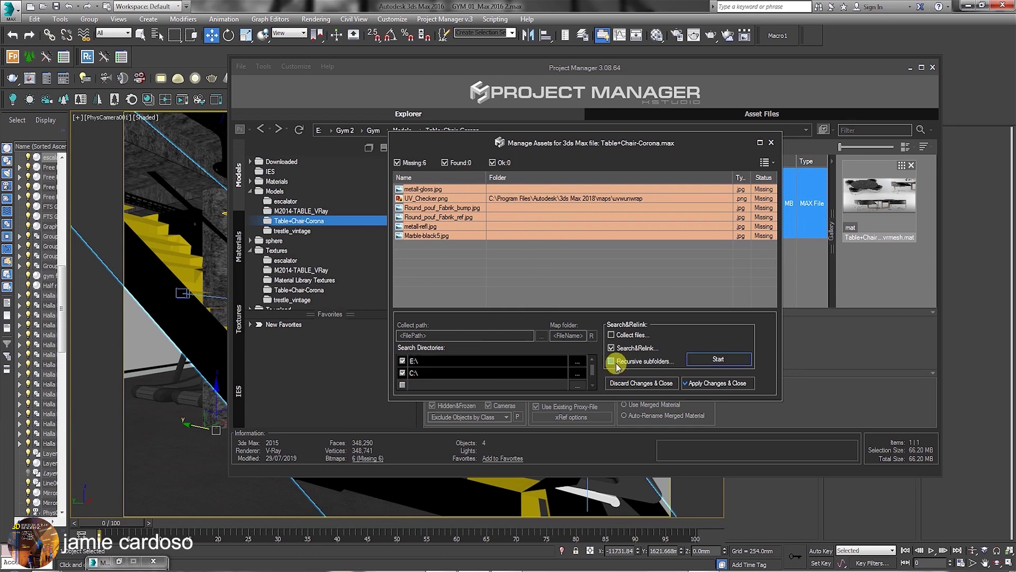
left_click(611, 361)
left_click(717, 359)
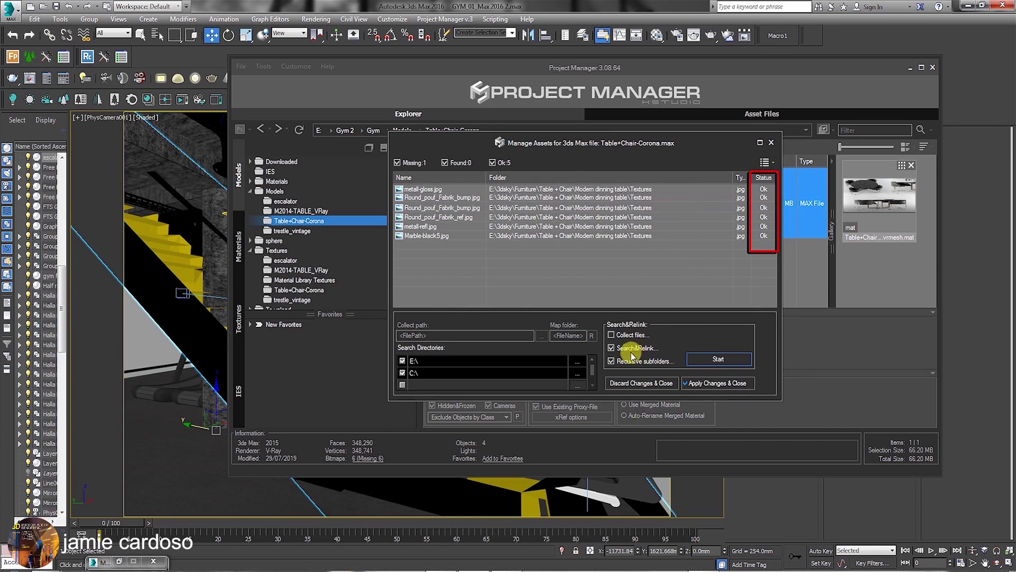
Step: Apply the relinked paths, then look at Table+Chair-Corona.max's Export to and Thumbnail submenus
left_click(730, 383)
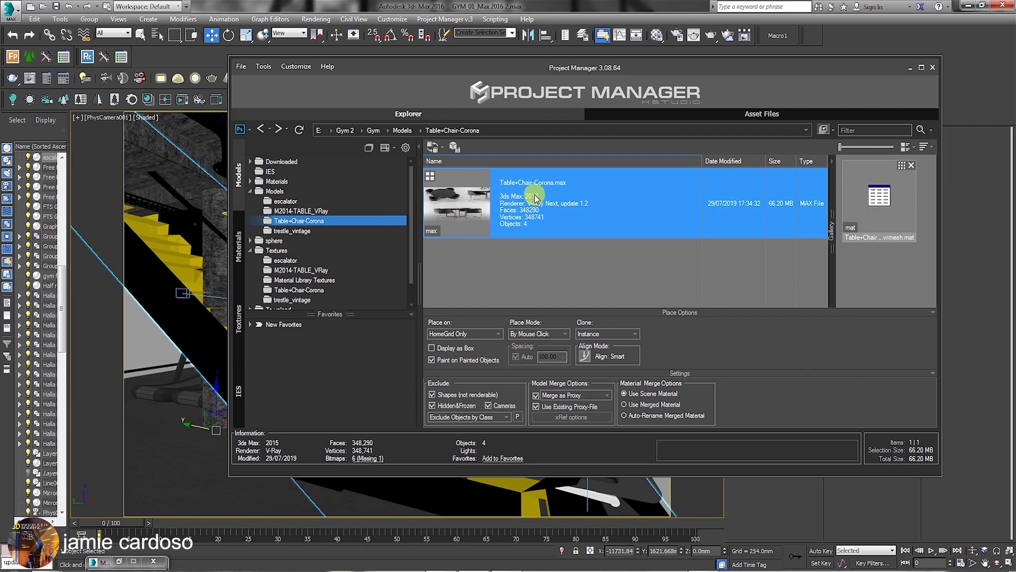
right_click(536, 197)
mouse_move(579, 308)
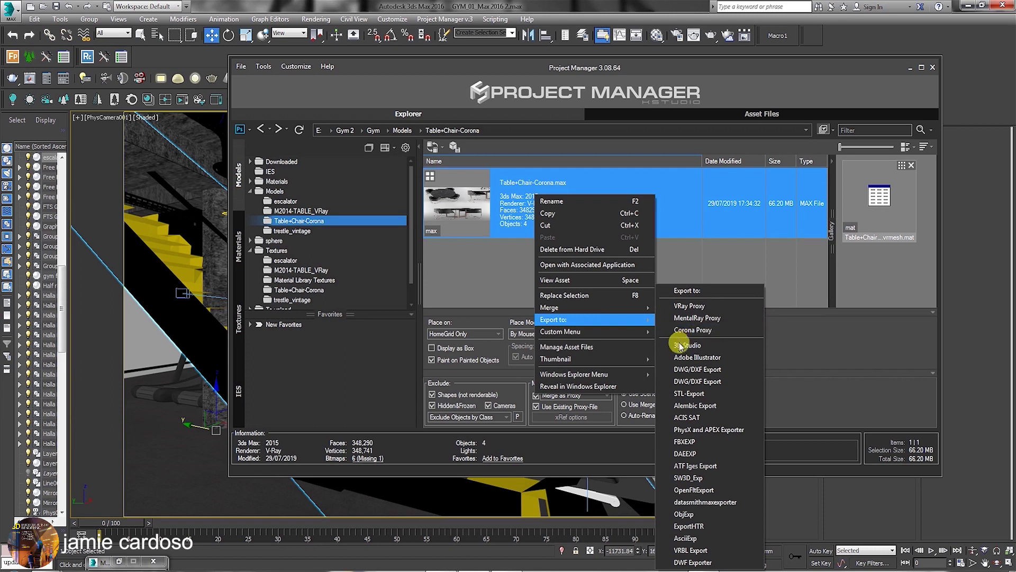
mouse_move(575, 365)
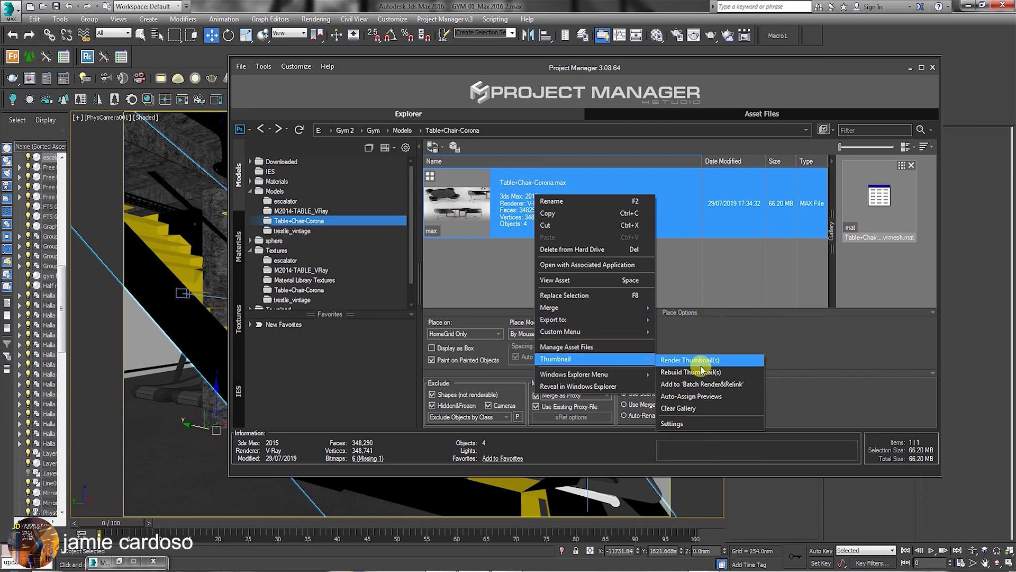